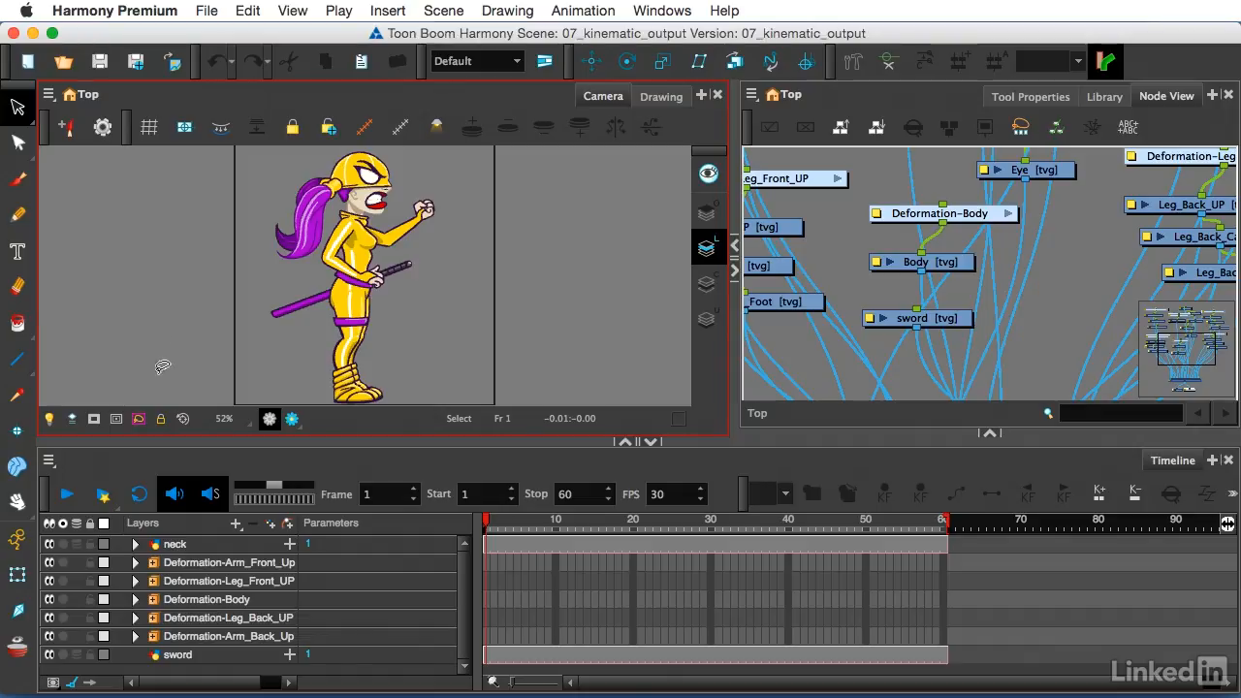
Step: Rotate the neck layer slightly on frame 1 with the Transform tool, carrying the attached head along
{"action": "left_click", "coordinate": [184, 546]}
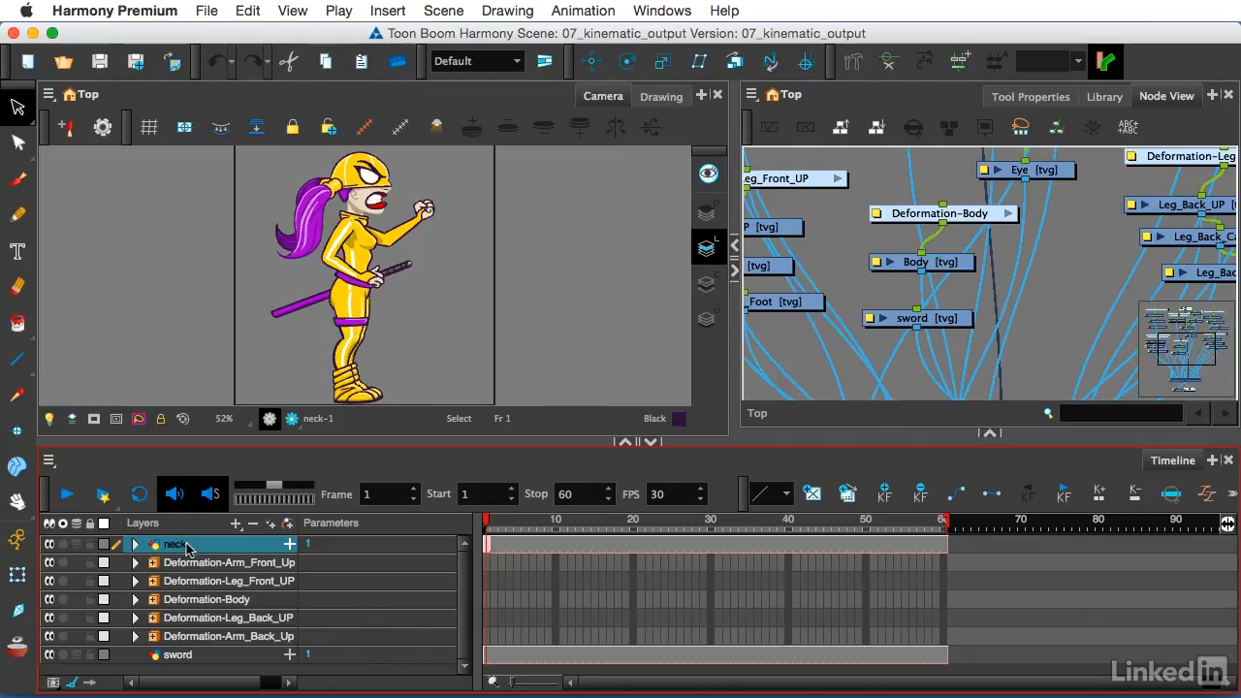
{"action": "left_click", "coordinate": [17, 576]}
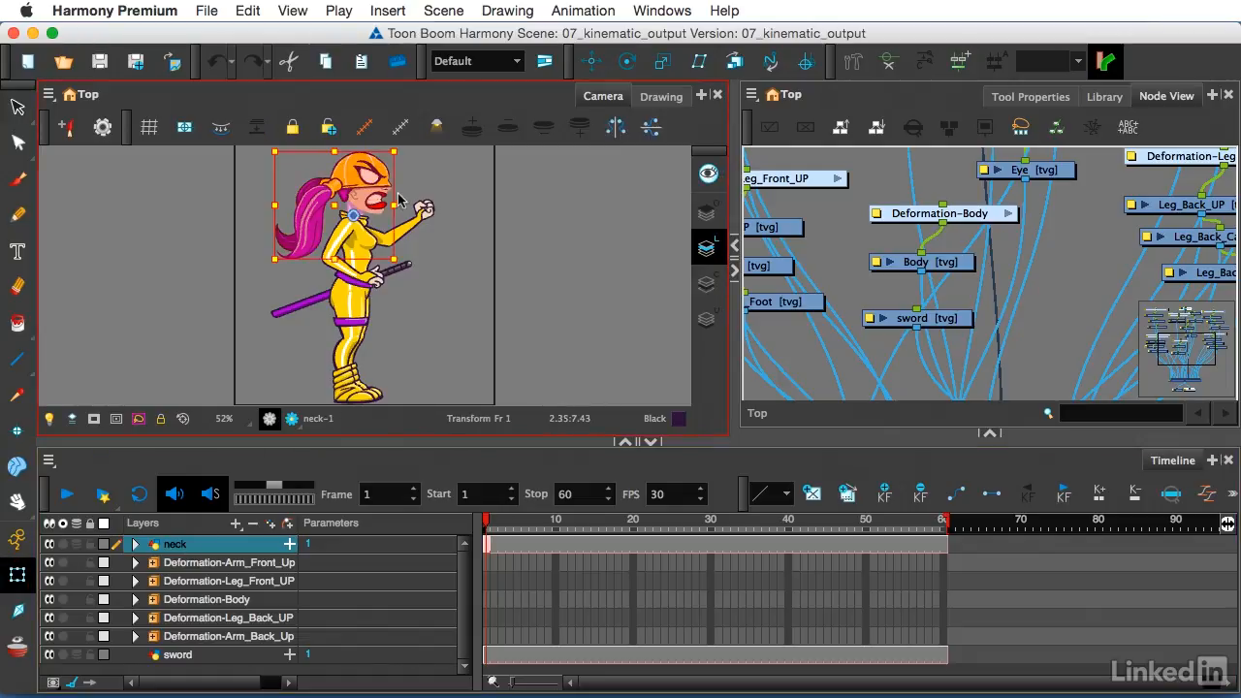
{"action": "scroll", "coordinate": [397, 199], "scroll_direction": "up", "scroll_amount": 2}
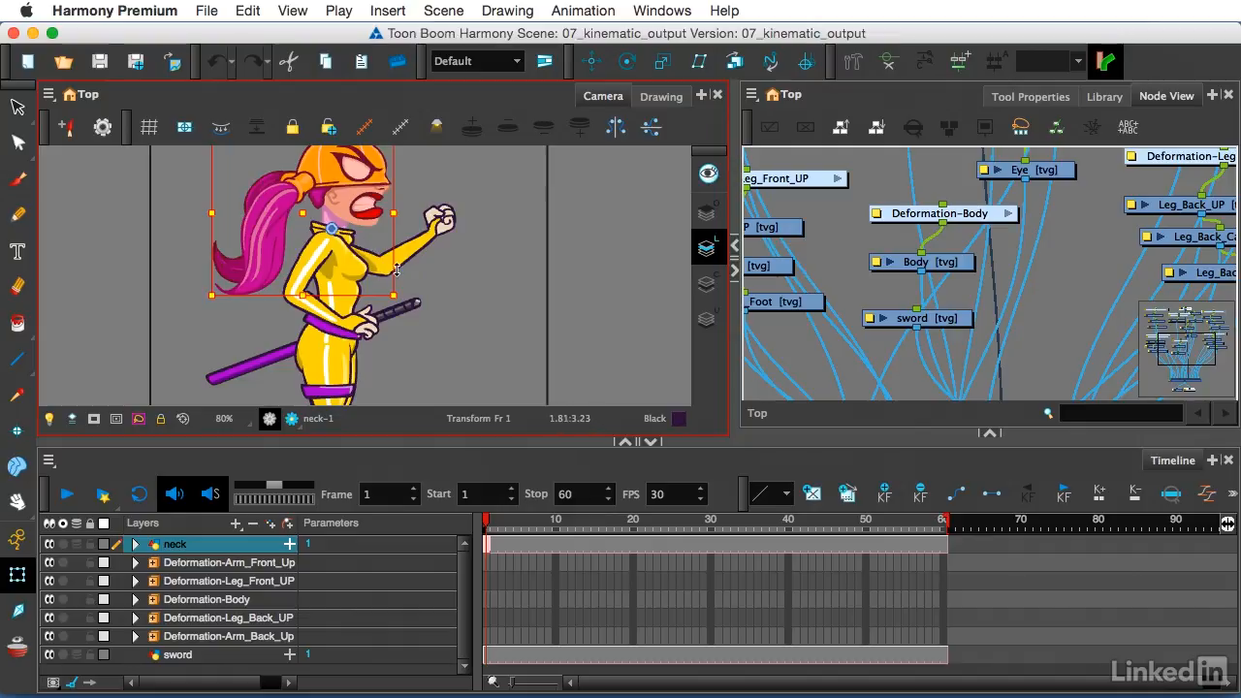
{"action": "mouse_move", "coordinate": [404, 304]}
{"action": "left_mouse_down"}
{"action": "mouse_move", "coordinate": [387, 257]}
{"action": "mouse_move", "coordinate": [383, 302]}
{"action": "mouse_move", "coordinate": [395, 289]}
{"action": "left_mouse_up"}
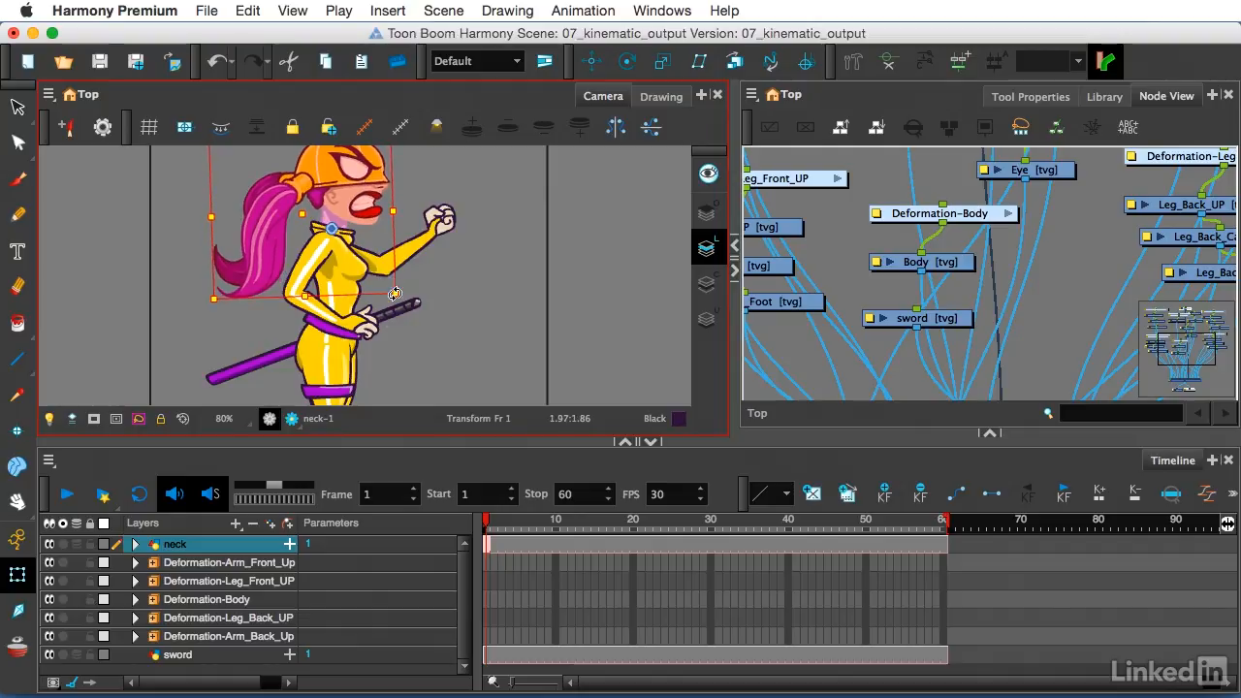
Step: Solo the neck layer hierarchy, then take Head, Eye and Mouth out of the solo view so the neck drawing is exposed
{"action": "left_click", "coordinate": [63, 545]}
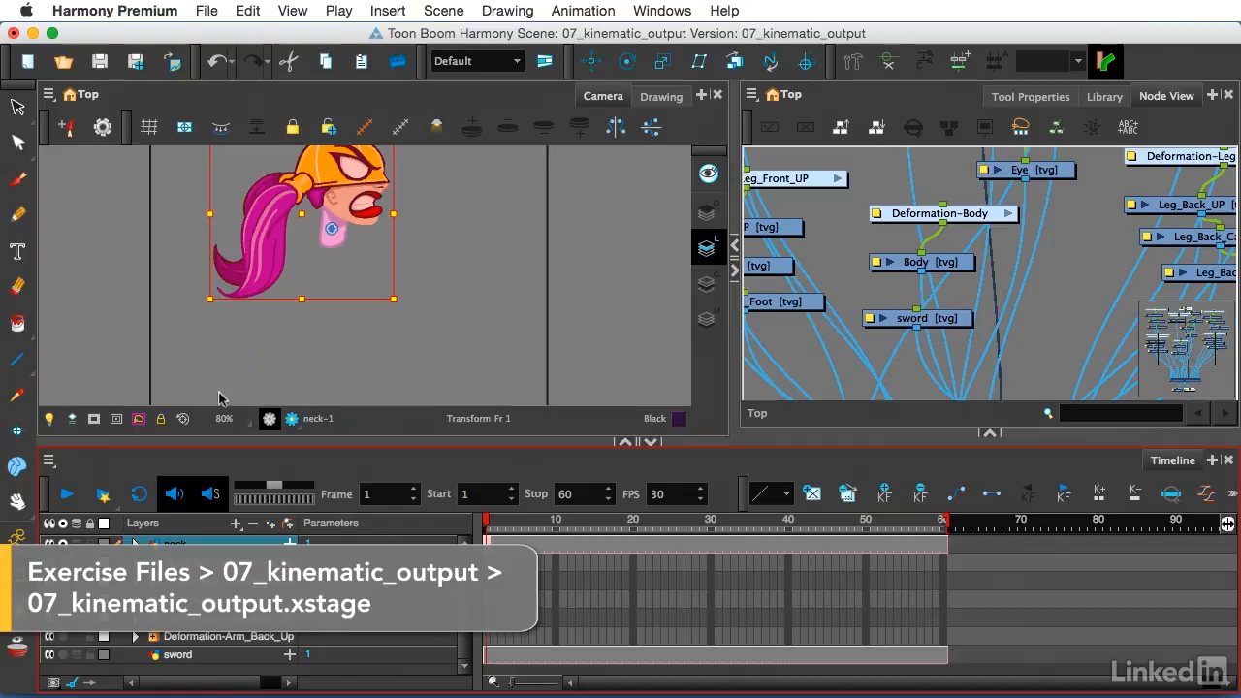
{"action": "left_click", "coordinate": [249, 344]}
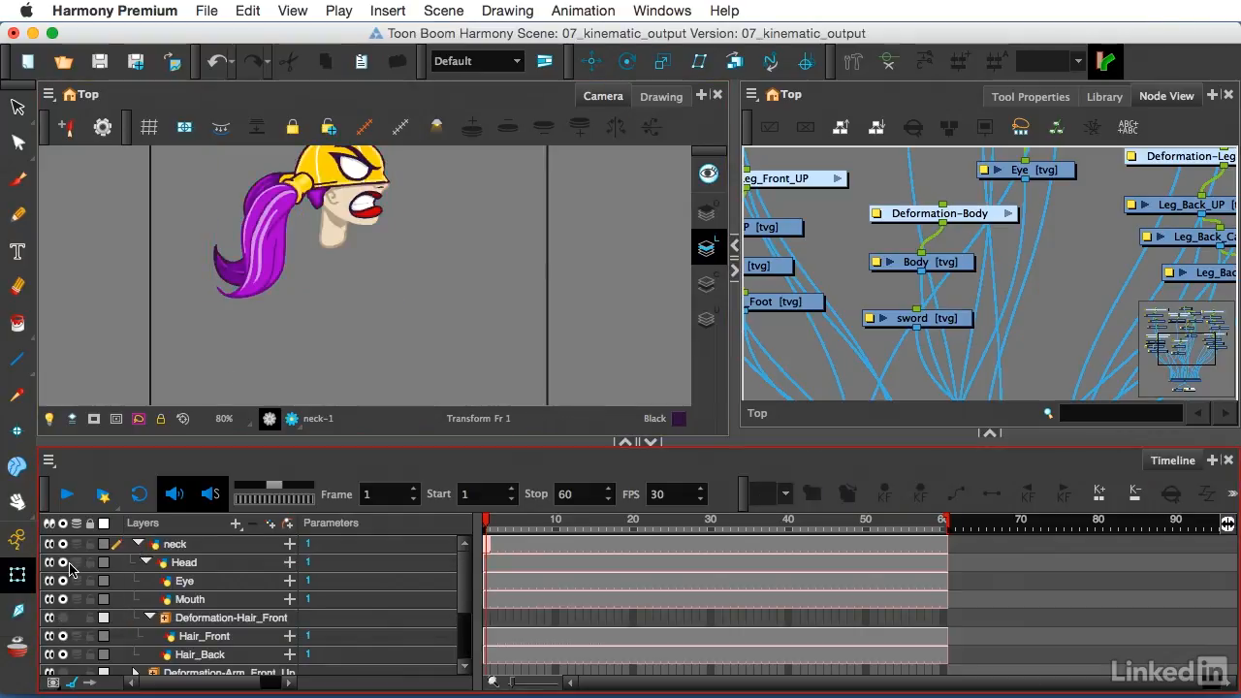
{"action": "left_click", "coordinate": [63, 563]}
{"action": "left_click", "coordinate": [62, 581]}
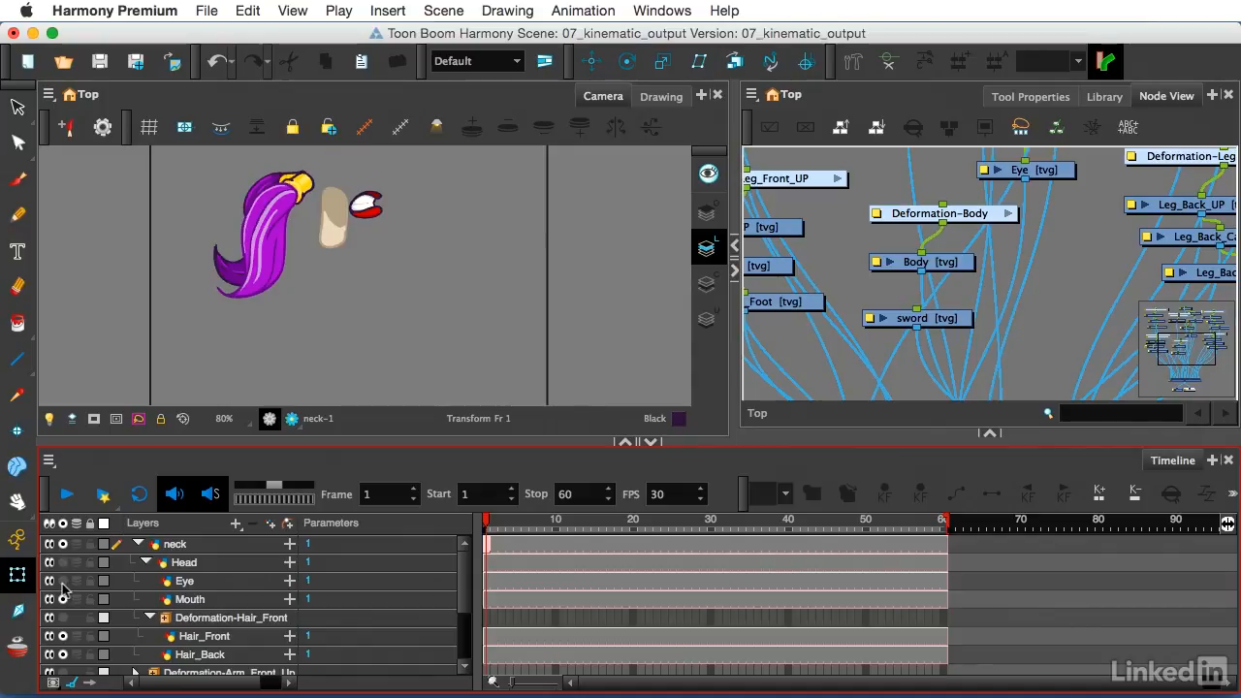
{"action": "left_click", "coordinate": [63, 599]}
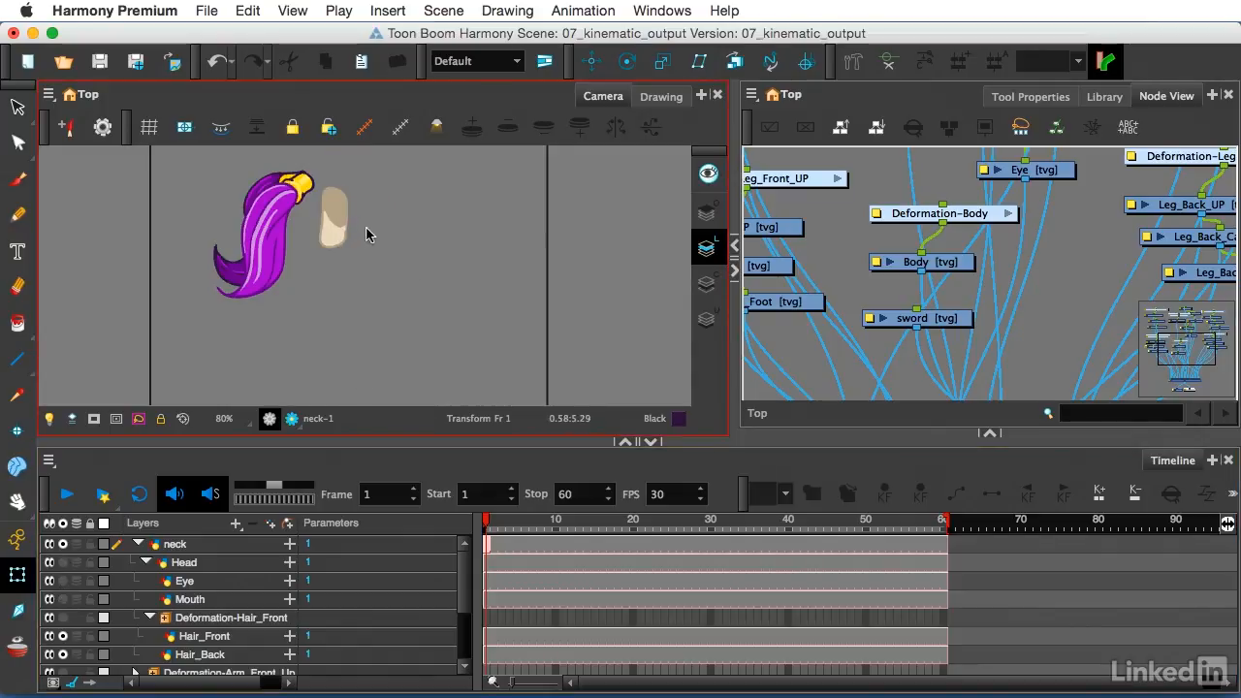
Step: Build a two-bone deformation chain on the neck drawing with the Rigging tool, from its base through the middle to its top
{"action": "left_click", "coordinate": [850, 68]}
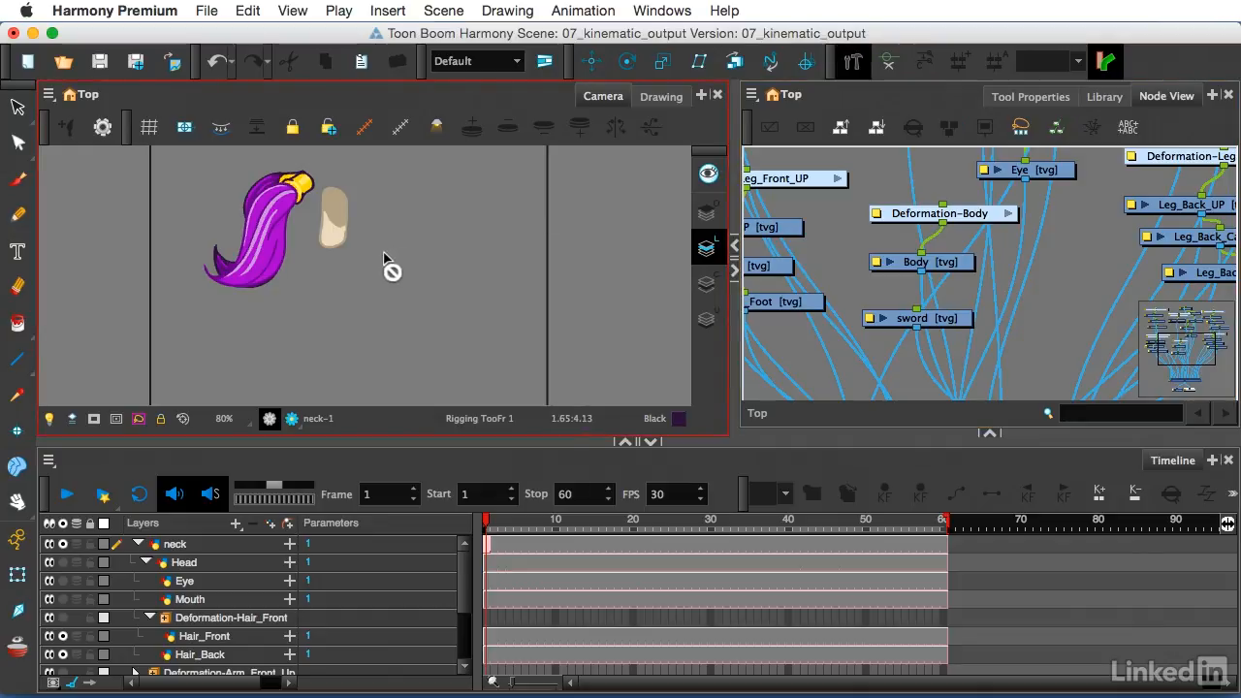
{"action": "left_click", "coordinate": [205, 543]}
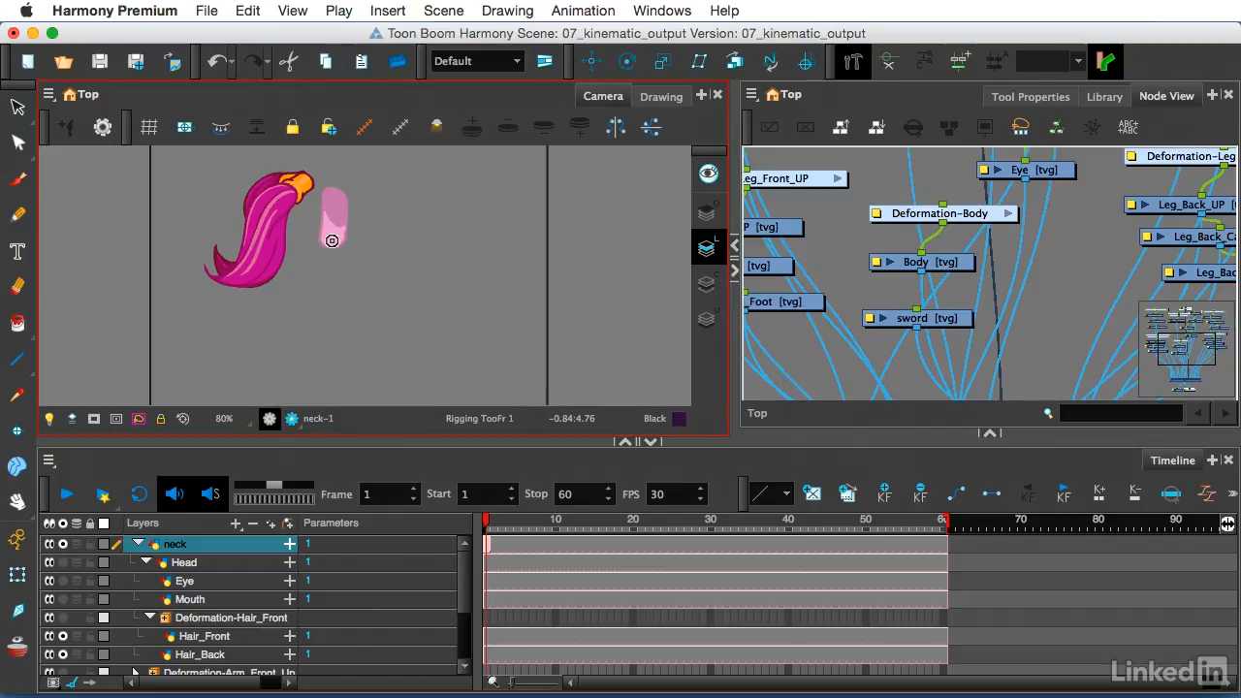
{"action": "left_click", "coordinate": [330, 240]}
{"action": "left_click", "coordinate": [335, 217]}
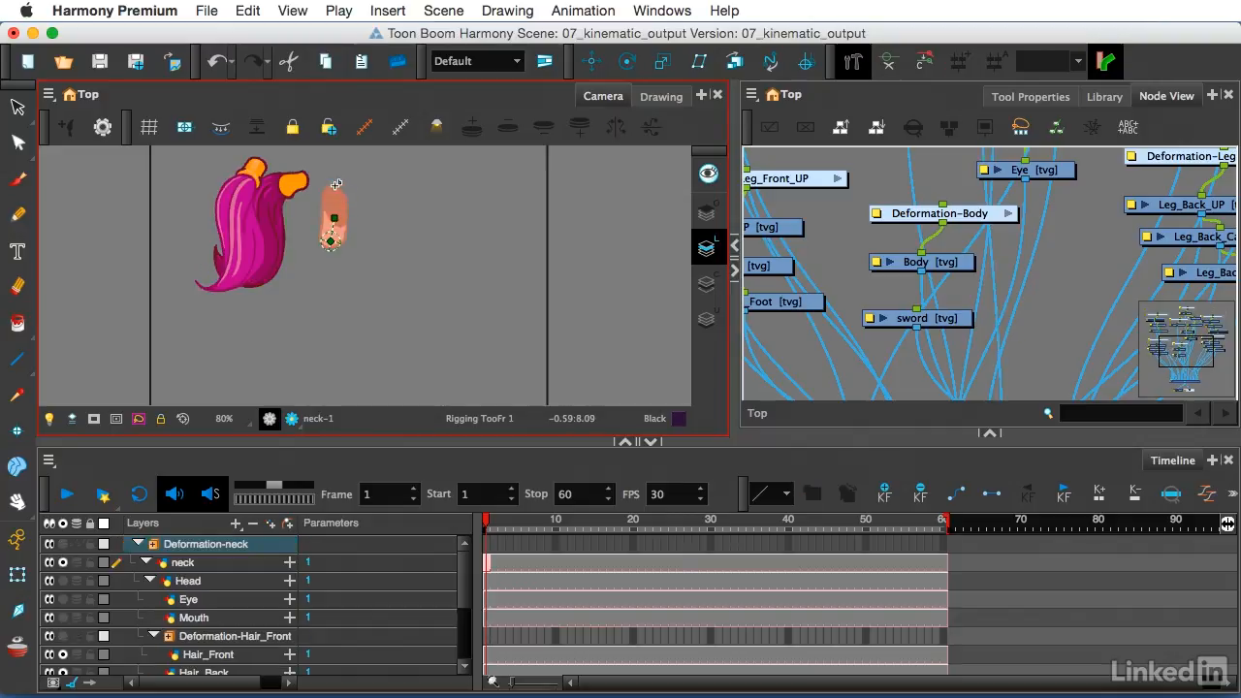
{"action": "left_click", "coordinate": [336, 187]}
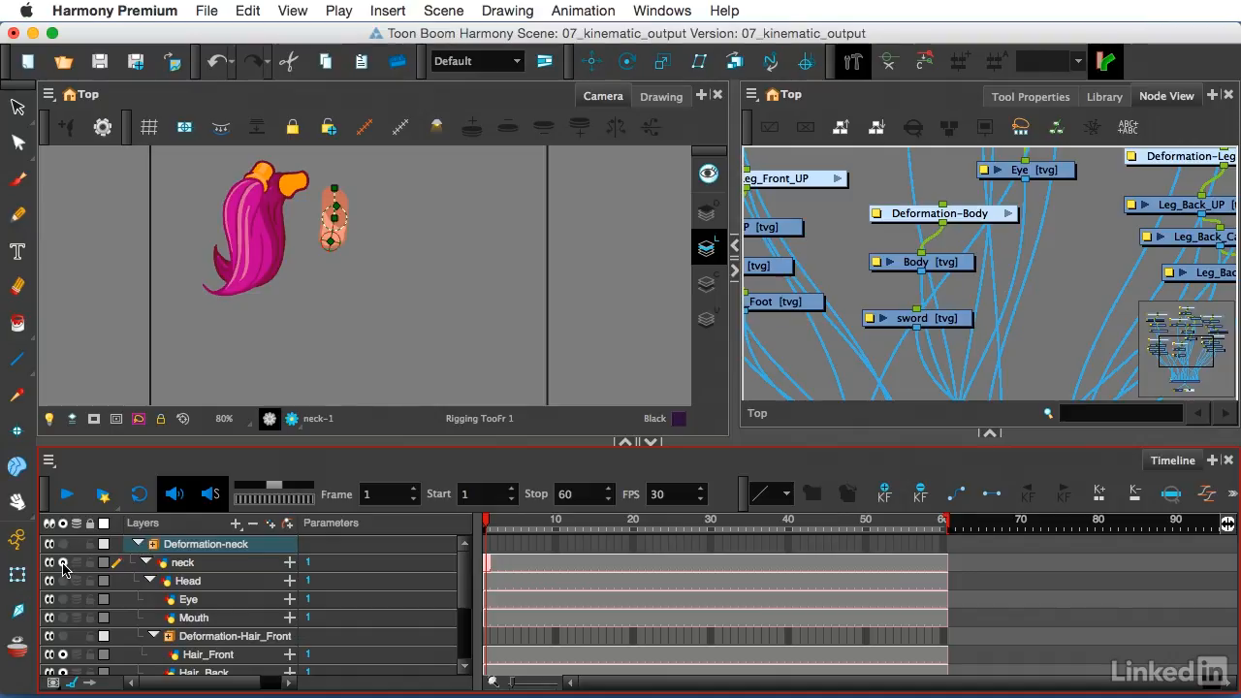
Step: Turn off solo for neck, Hair_Front and Hair_Back to show the whole character, and collapse the Deformation-neck hierarchy
{"action": "left_click", "coordinate": [63, 563]}
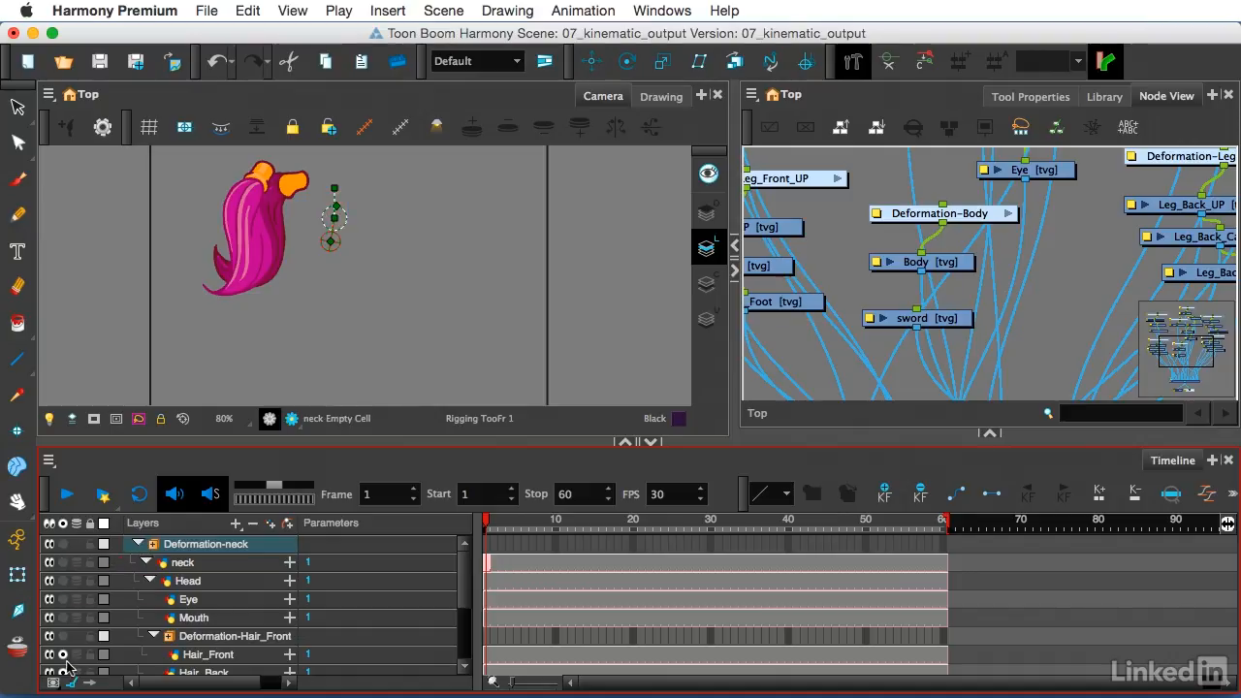
{"action": "left_click", "coordinate": [63, 654]}
{"action": "left_click", "coordinate": [63, 672]}
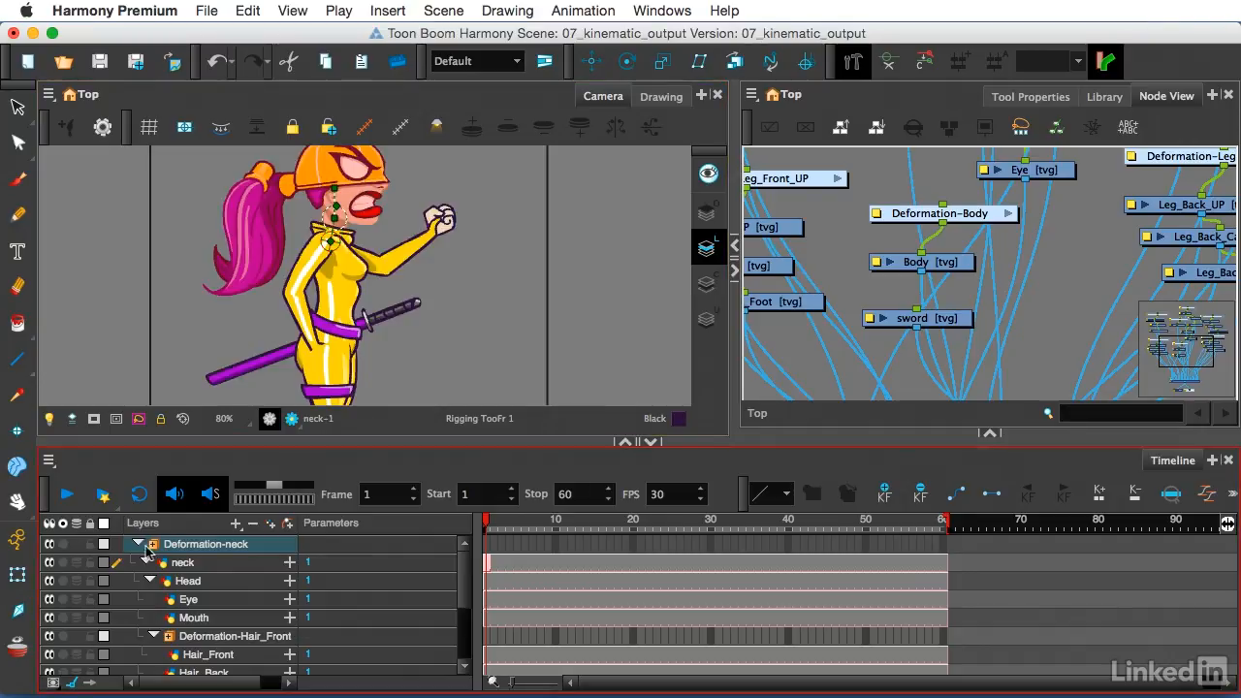
{"action": "left_click", "coordinate": [139, 543]}
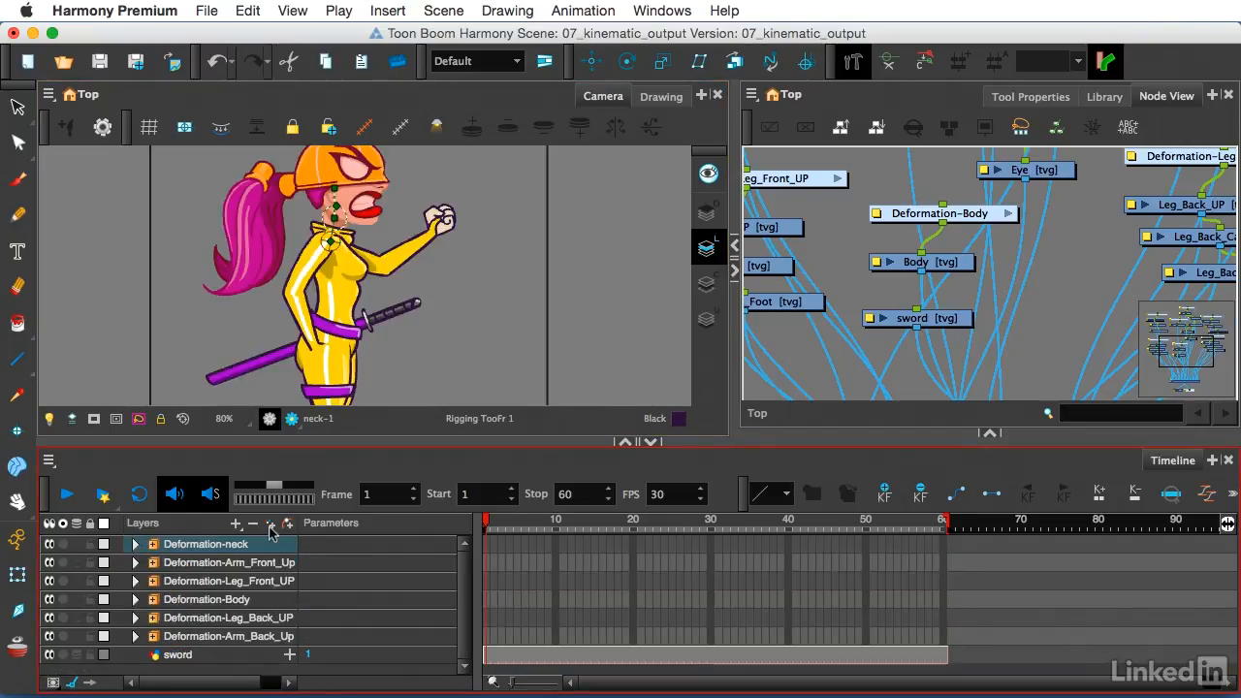
Step: Select the front upper arm and rotate it slightly forward around the shoulder with the Transform tool
{"action": "left_click", "coordinate": [270, 562]}
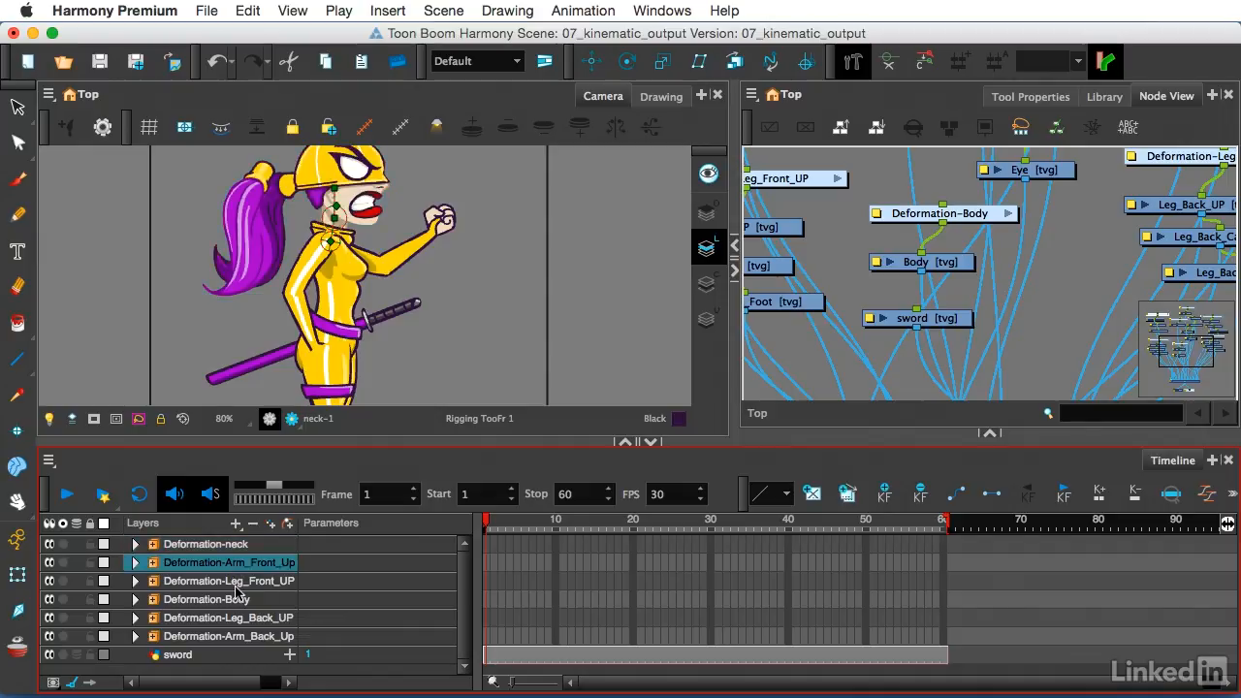
{"action": "left_click", "coordinate": [278, 391]}
{"action": "left_click", "coordinate": [231, 562]}
{"action": "left_click", "coordinate": [316, 390]}
{"action": "left_click", "coordinate": [233, 560]}
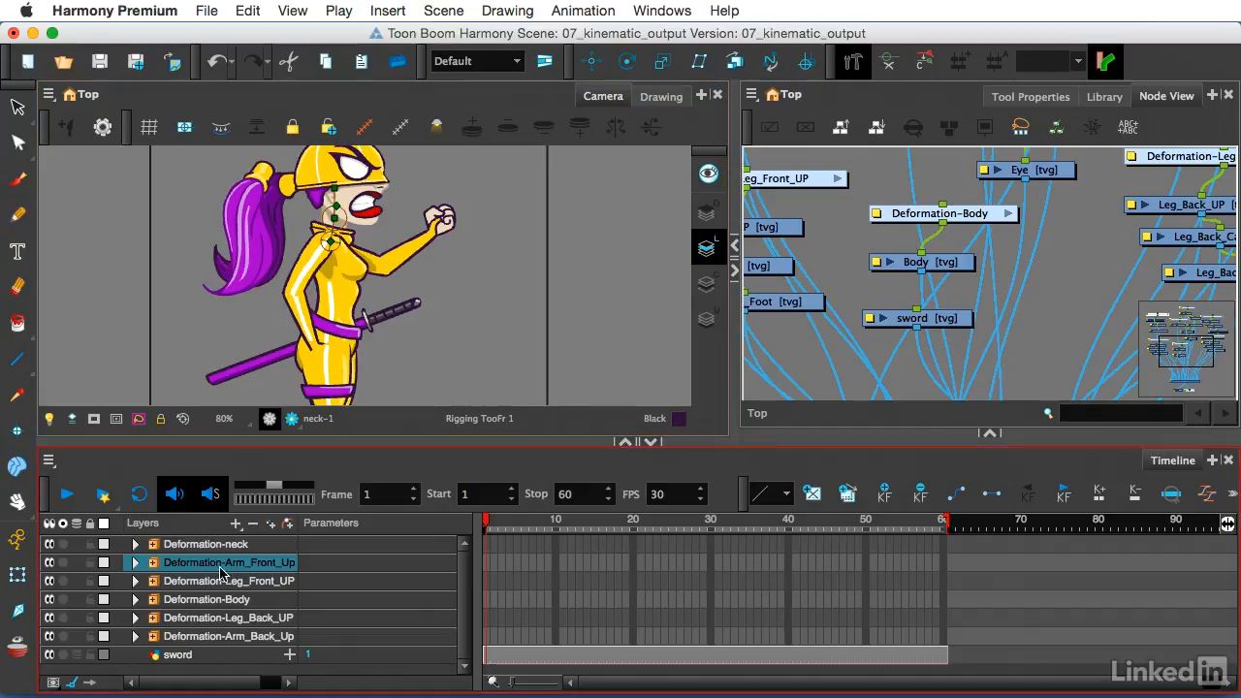
{"action": "left_click", "coordinate": [17, 575]}
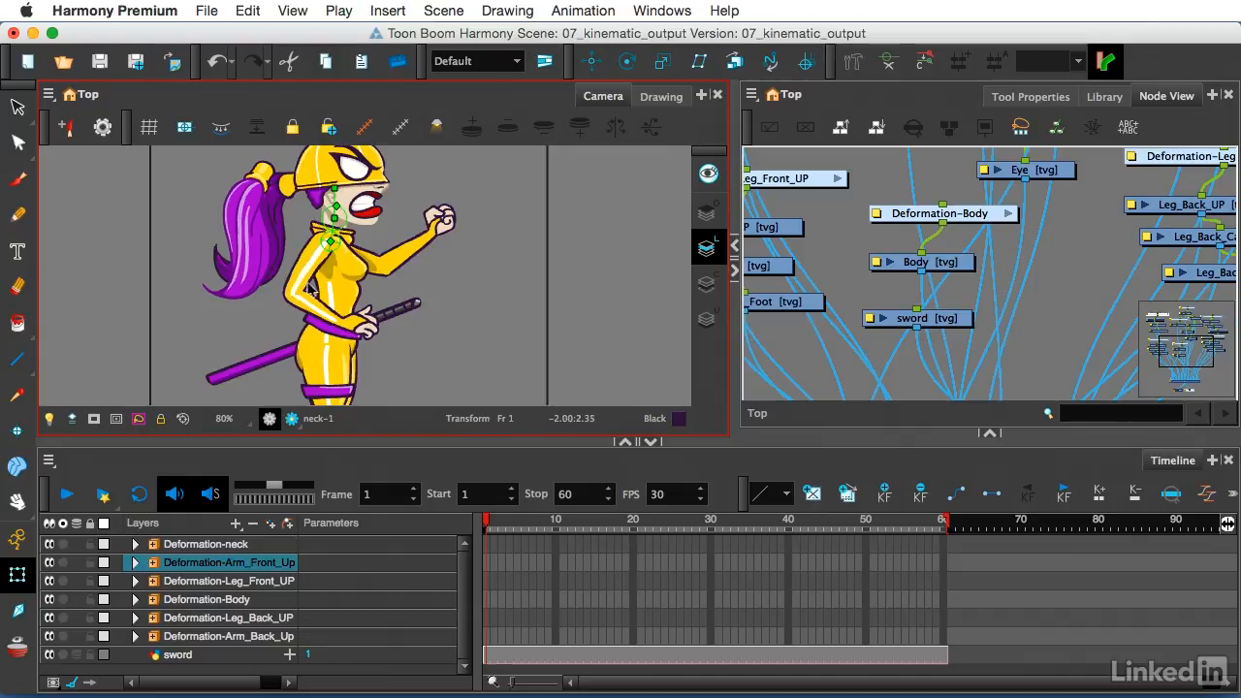
{"action": "left_click", "coordinate": [306, 277]}
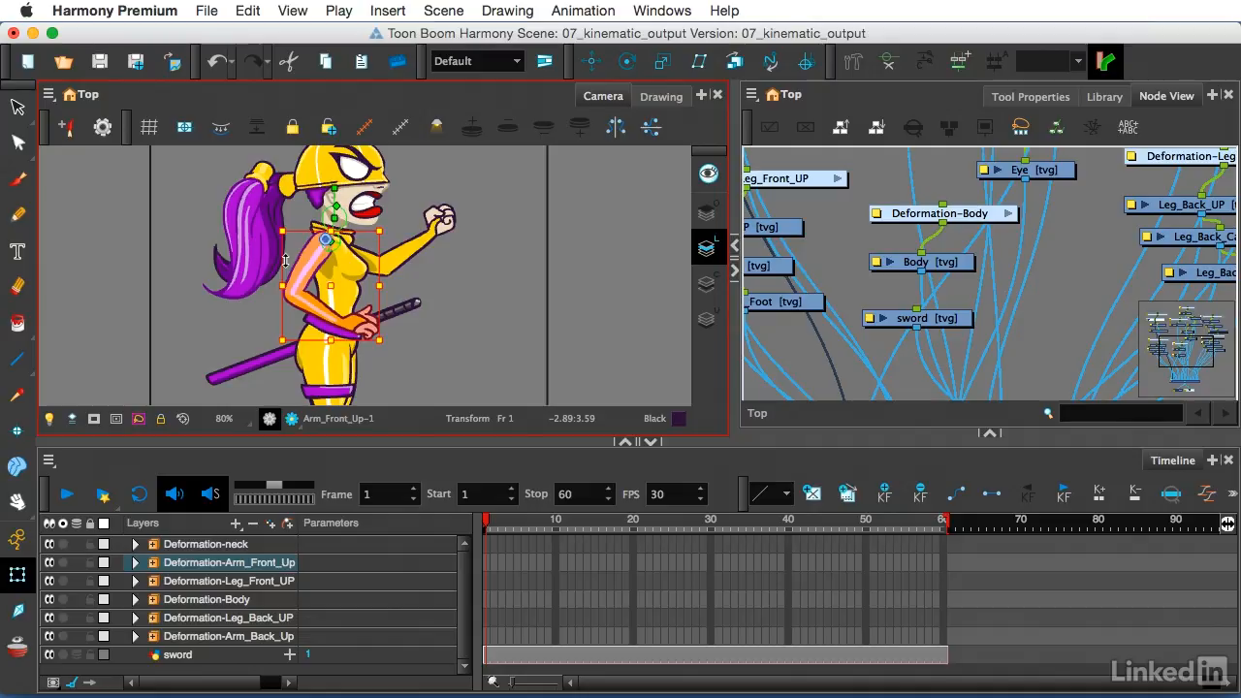
{"action": "mouse_move", "coordinate": [395, 345]}
{"action": "left_mouse_down"}
{"action": "mouse_move", "coordinate": [347, 369]}
{"action": "mouse_move", "coordinate": [408, 339]}
{"action": "left_mouse_up"}
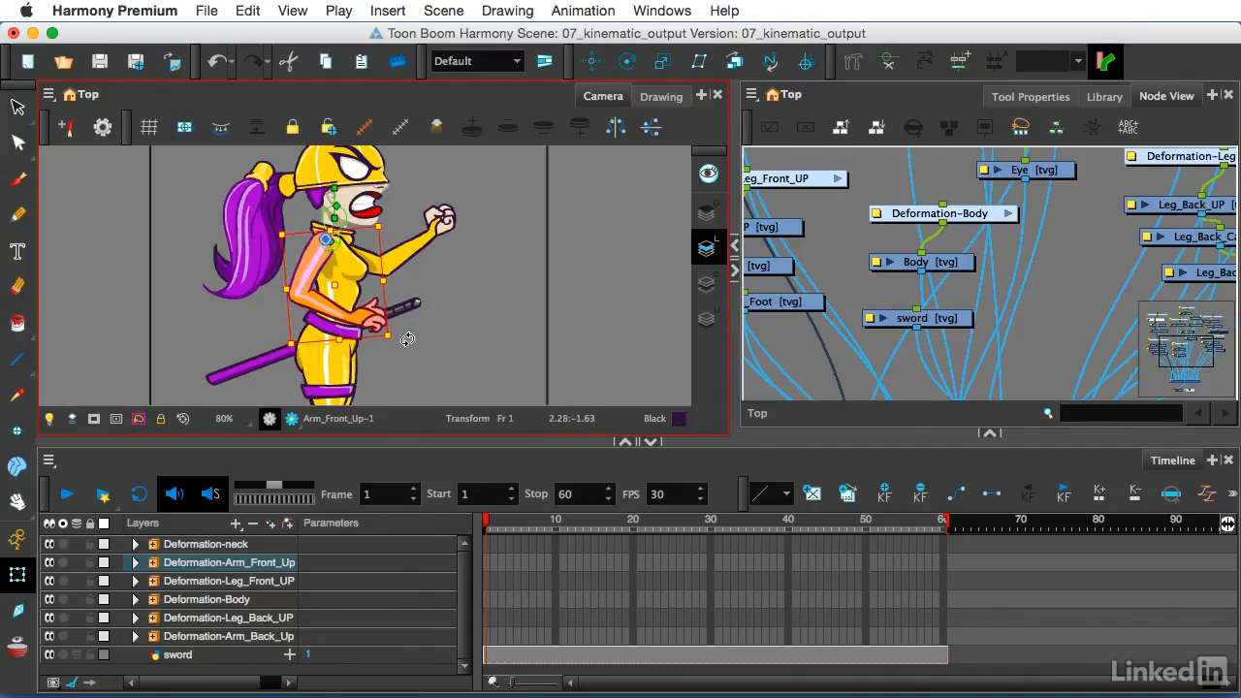
Step: Try bending the neck with the upper bone of Deformation-neck, and undo the bend
{"action": "left_click", "coordinate": [246, 549]}
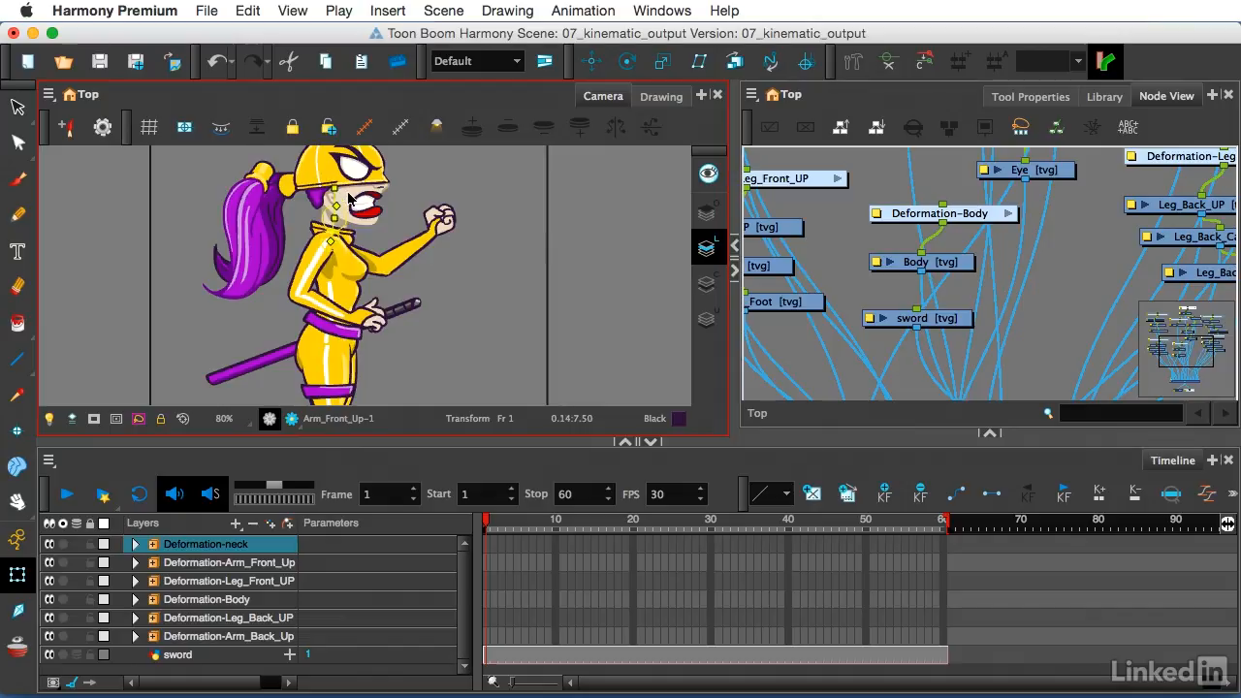
{"action": "scroll", "coordinate": [349, 199], "scroll_direction": "up", "scroll_amount": 2}
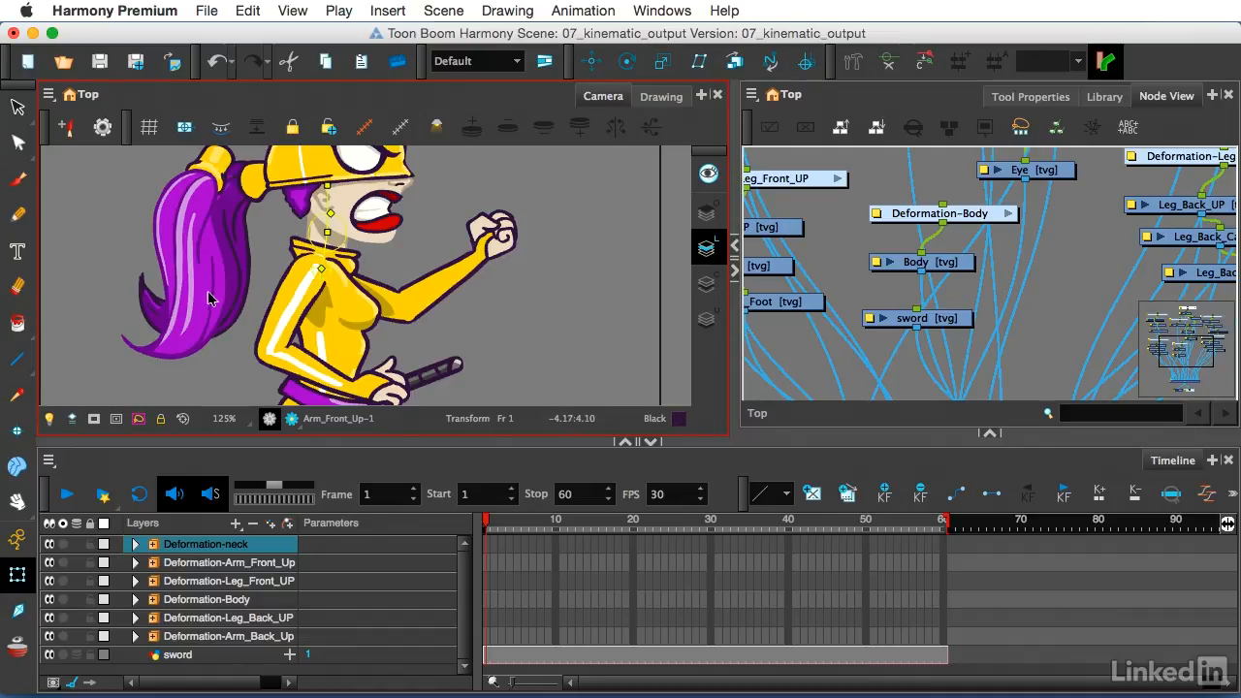
{"action": "left_click", "coordinate": [333, 199]}
{"action": "mouse_move", "coordinate": [333, 200]}
{"action": "left_mouse_down"}
{"action": "mouse_move", "coordinate": [312, 210]}
{"action": "mouse_move", "coordinate": [334, 201]}
{"action": "mouse_move", "coordinate": [328, 212]}
{"action": "left_mouse_up"}
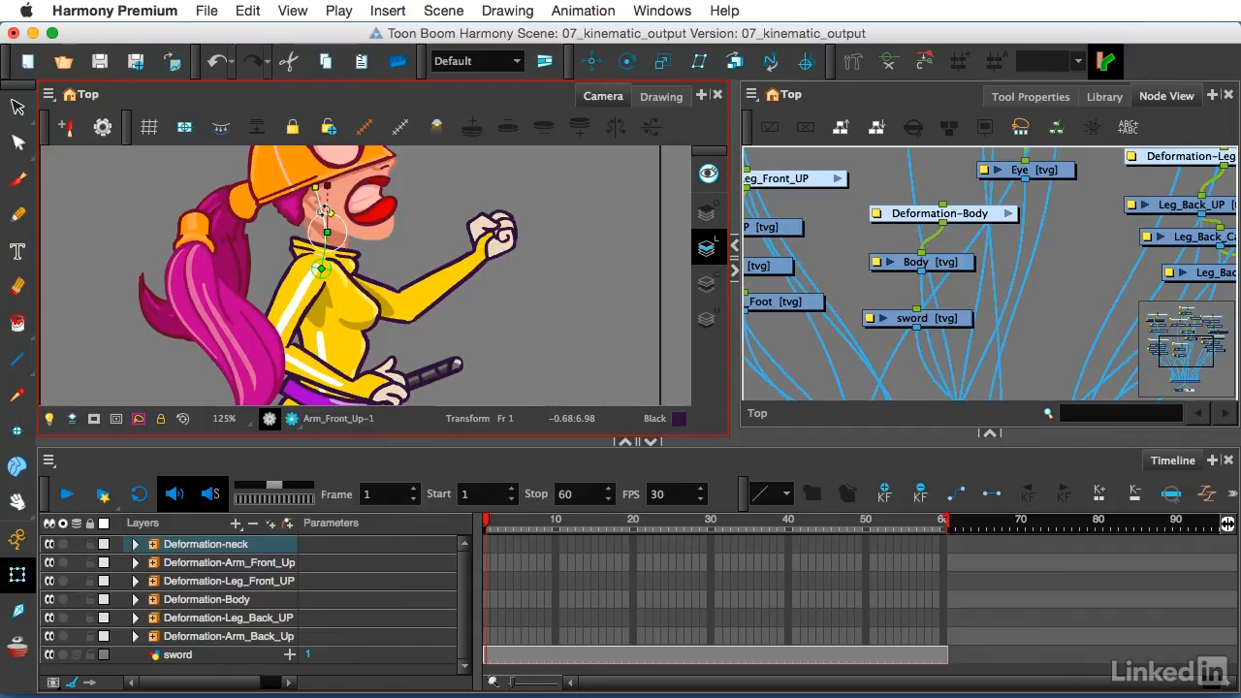
{"action": "key", "text": "super+z"}
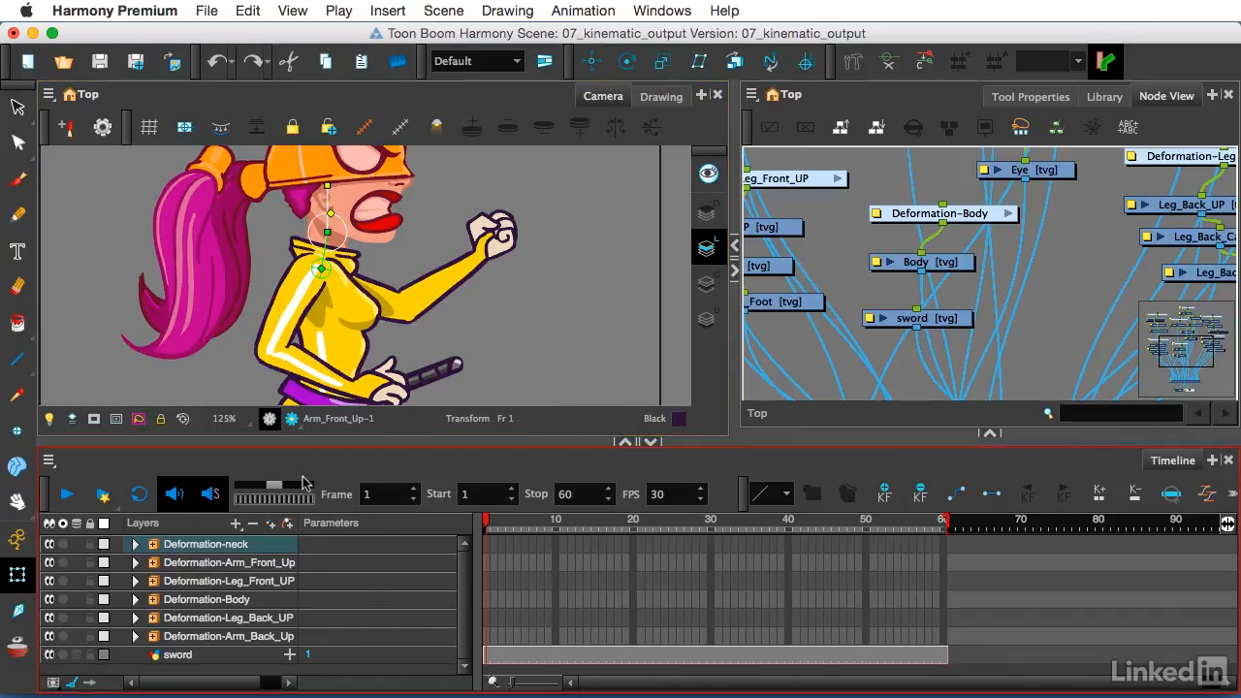
Step: Add a Kinematic Output layer and enlarge the Timeline view to fit the whole layer list
{"action": "left_click", "coordinate": [235, 524]}
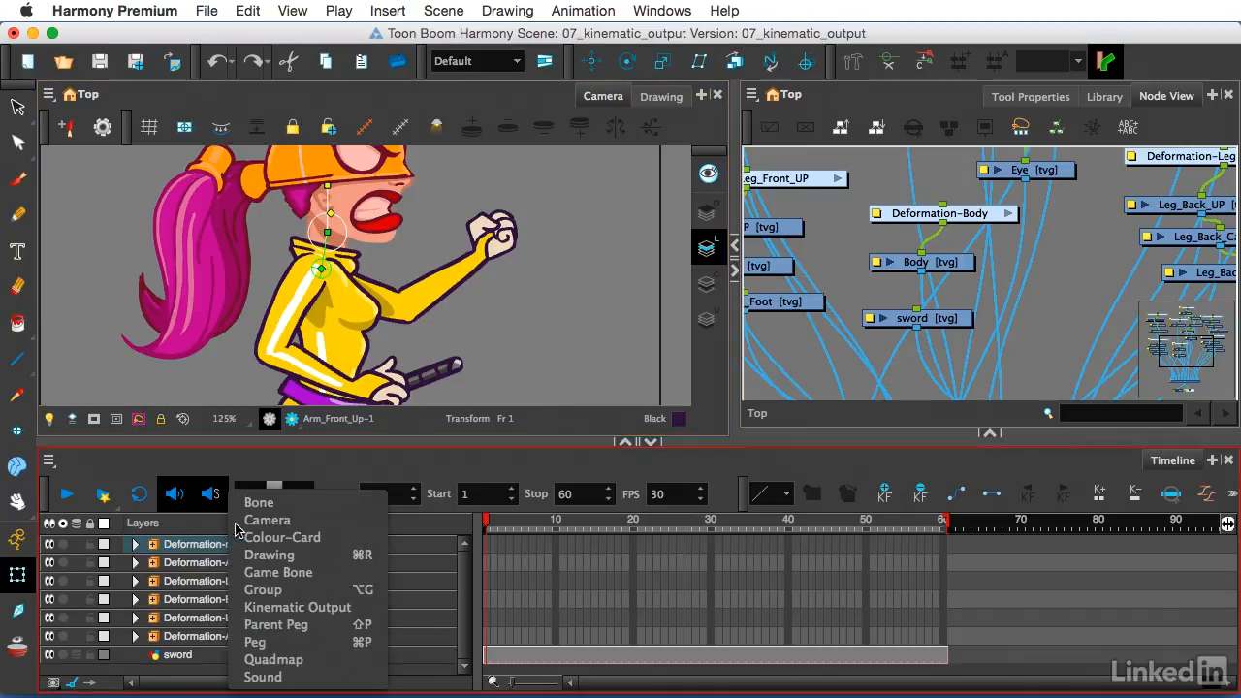
{"action": "left_click", "coordinate": [288, 607]}
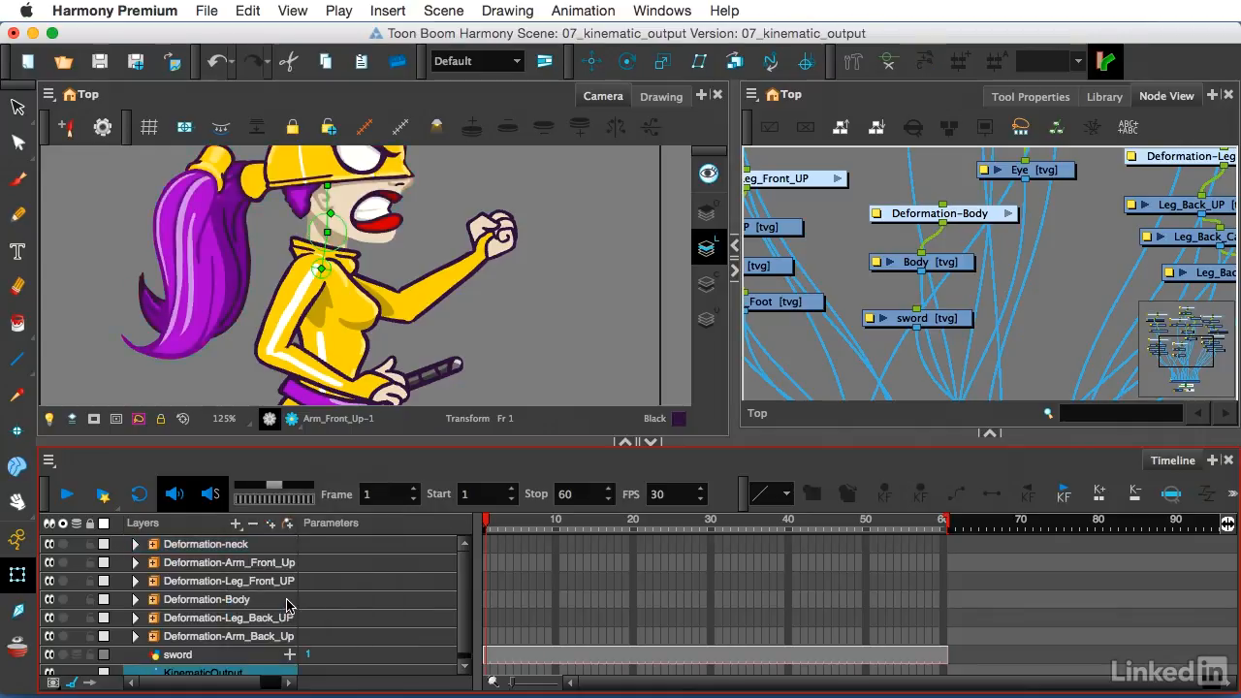
{"action": "scroll", "coordinate": [289, 605], "scroll_direction": "down", "scroll_amount": 1}
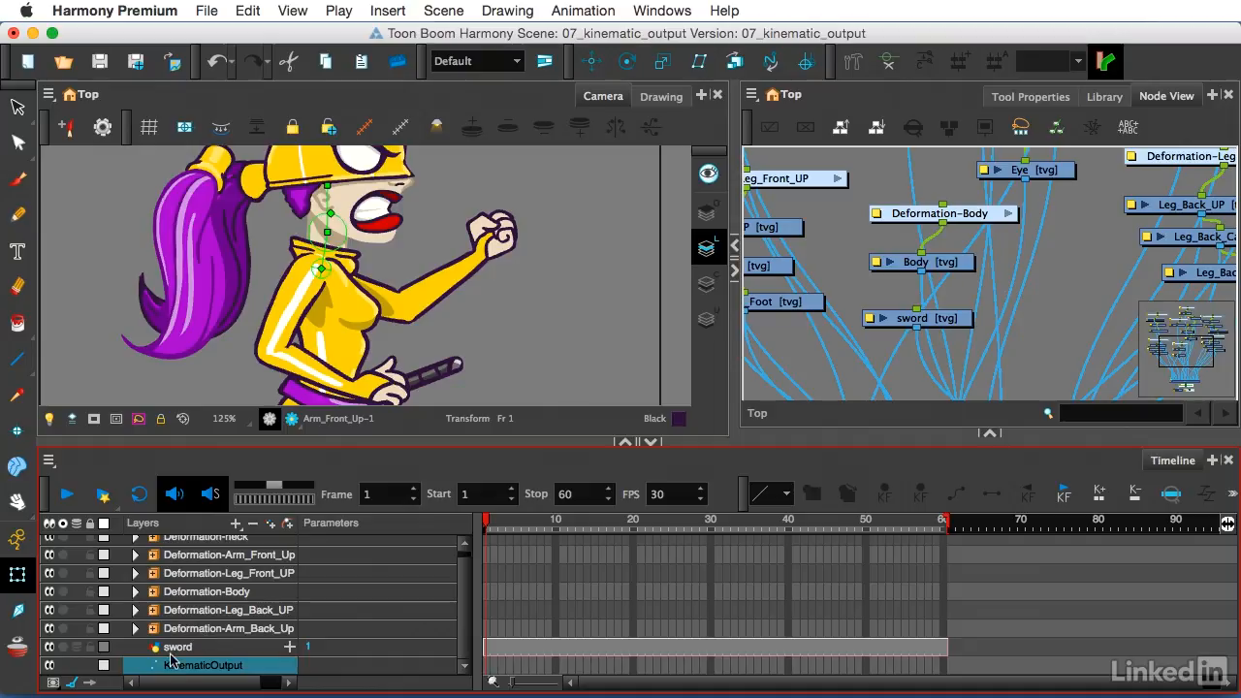
{"action": "scroll", "coordinate": [208, 642], "scroll_direction": "up", "scroll_amount": 1}
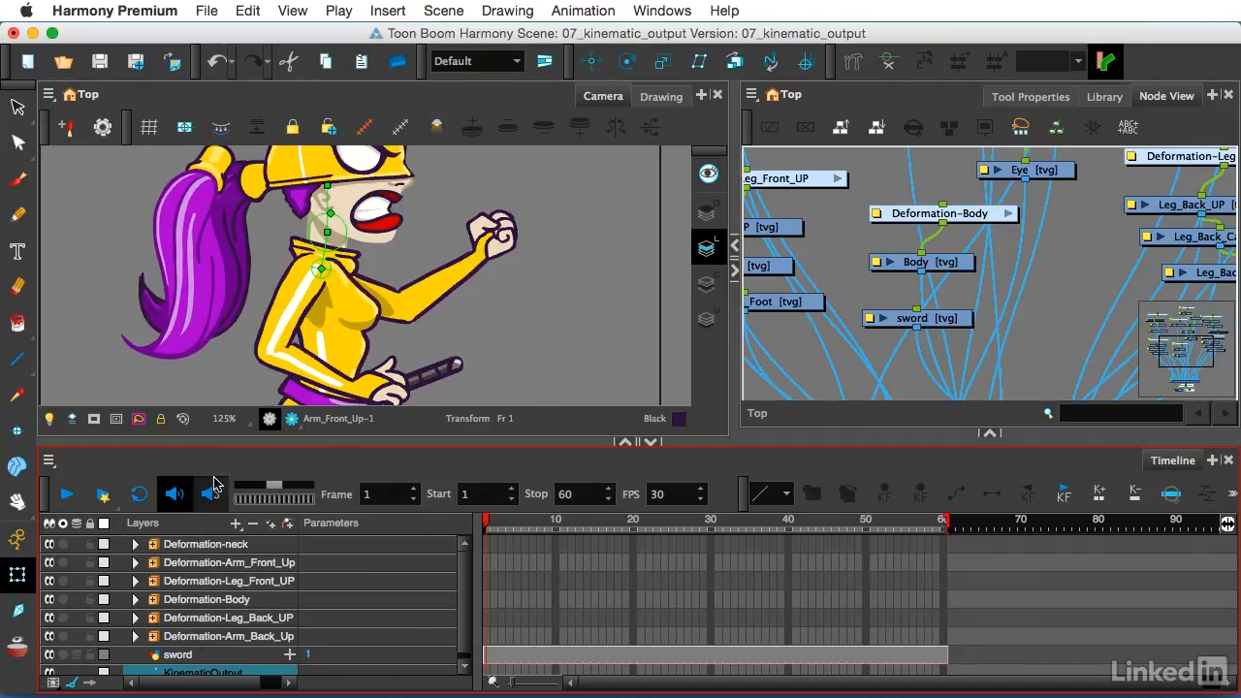
{"action": "left_click_drag", "start_coordinate": [213, 444], "coordinate": [215, 341]}
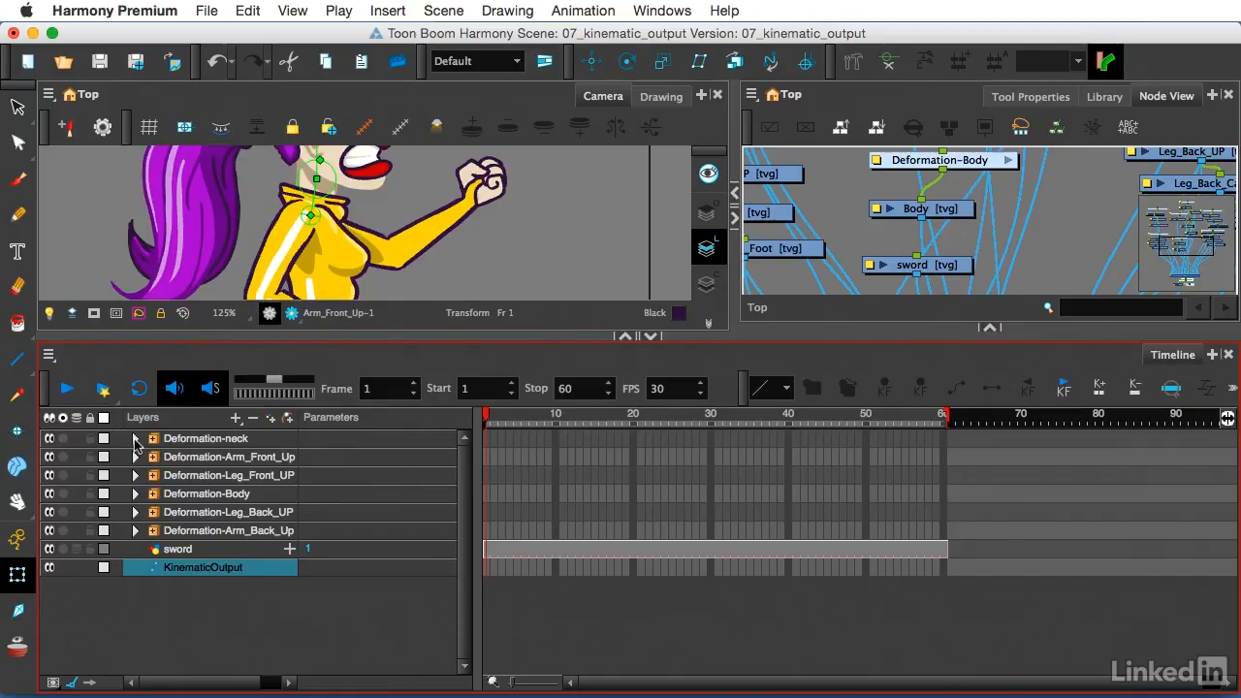
Step: Expand Deformation-neck, collapse Head, and place the KinematicOutput layer under neck, directly above Head
{"action": "left_click", "coordinate": [136, 440]}
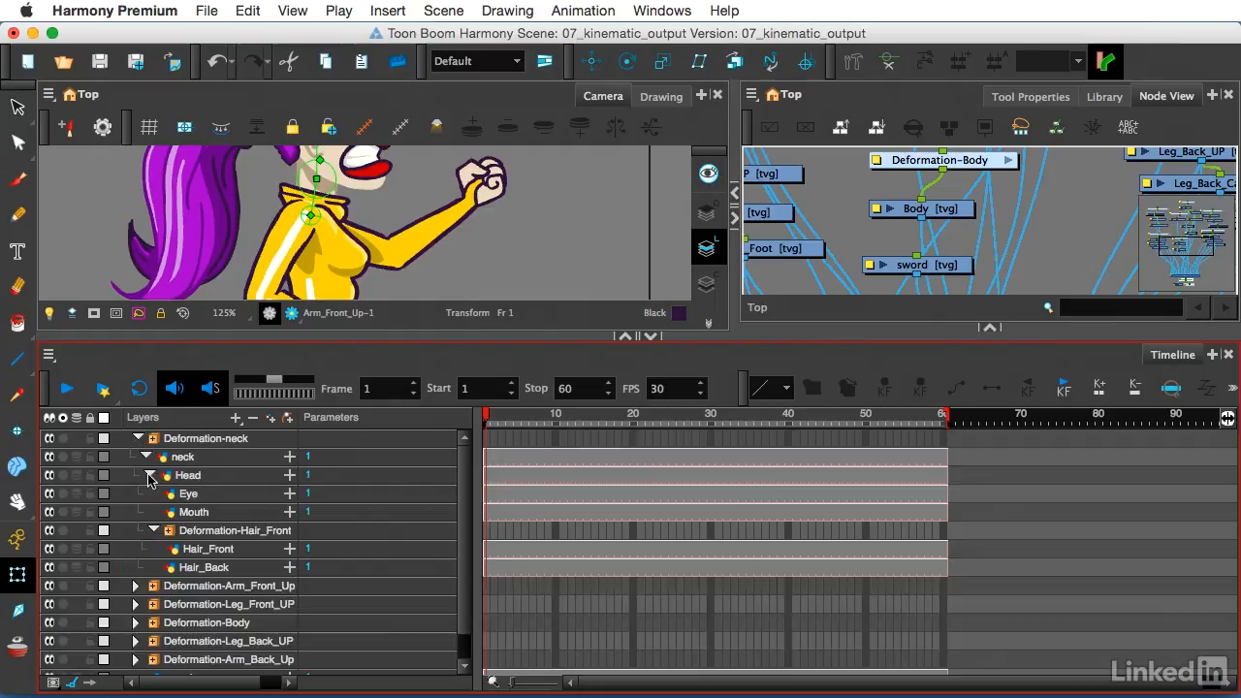
{"action": "left_click", "coordinate": [178, 458]}
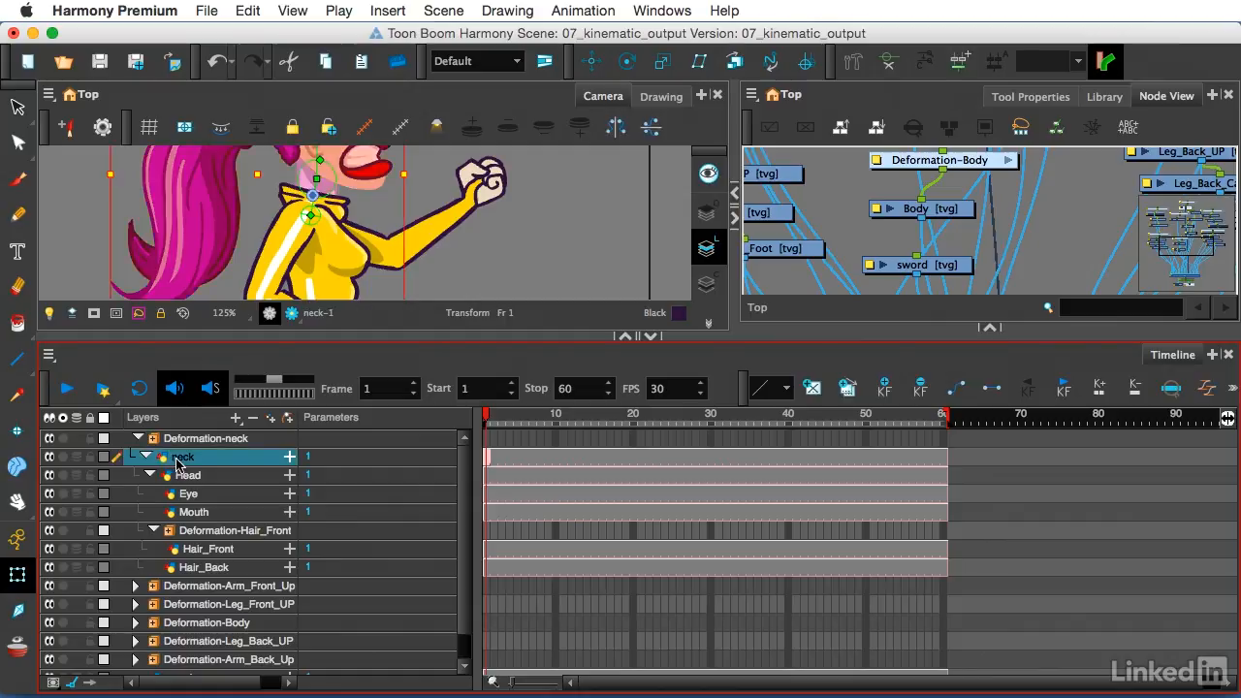
{"action": "left_click", "coordinate": [187, 476]}
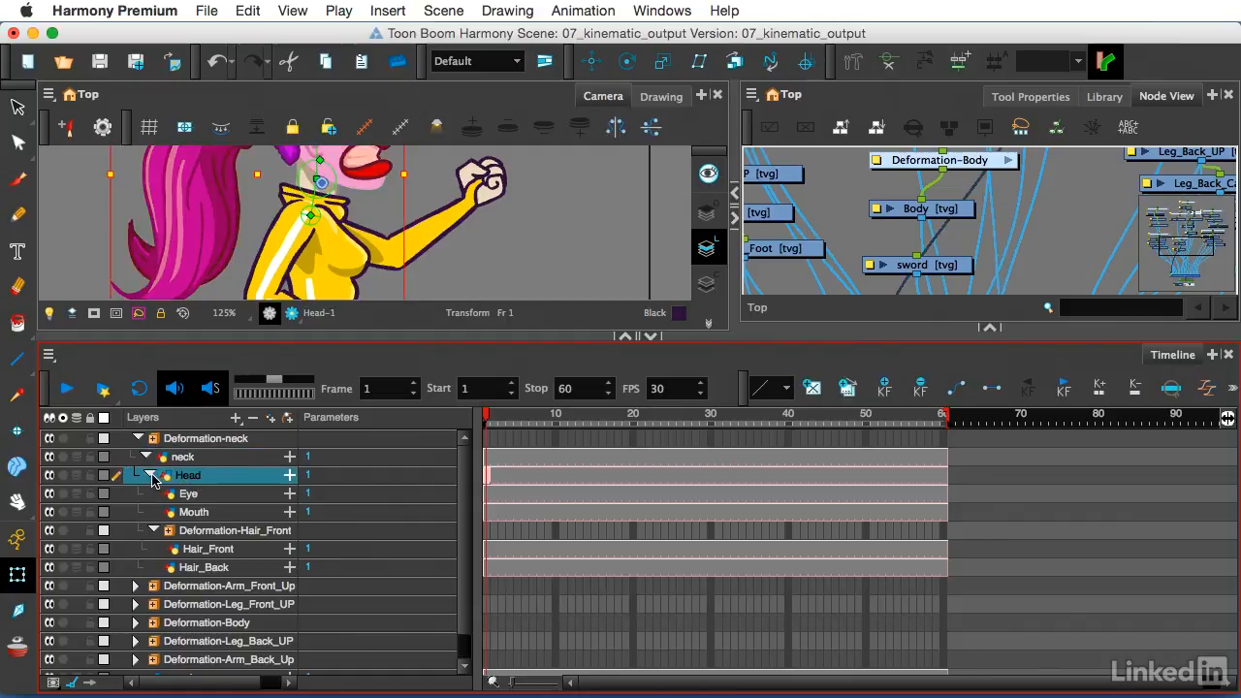
{"action": "left_click", "coordinate": [151, 476]}
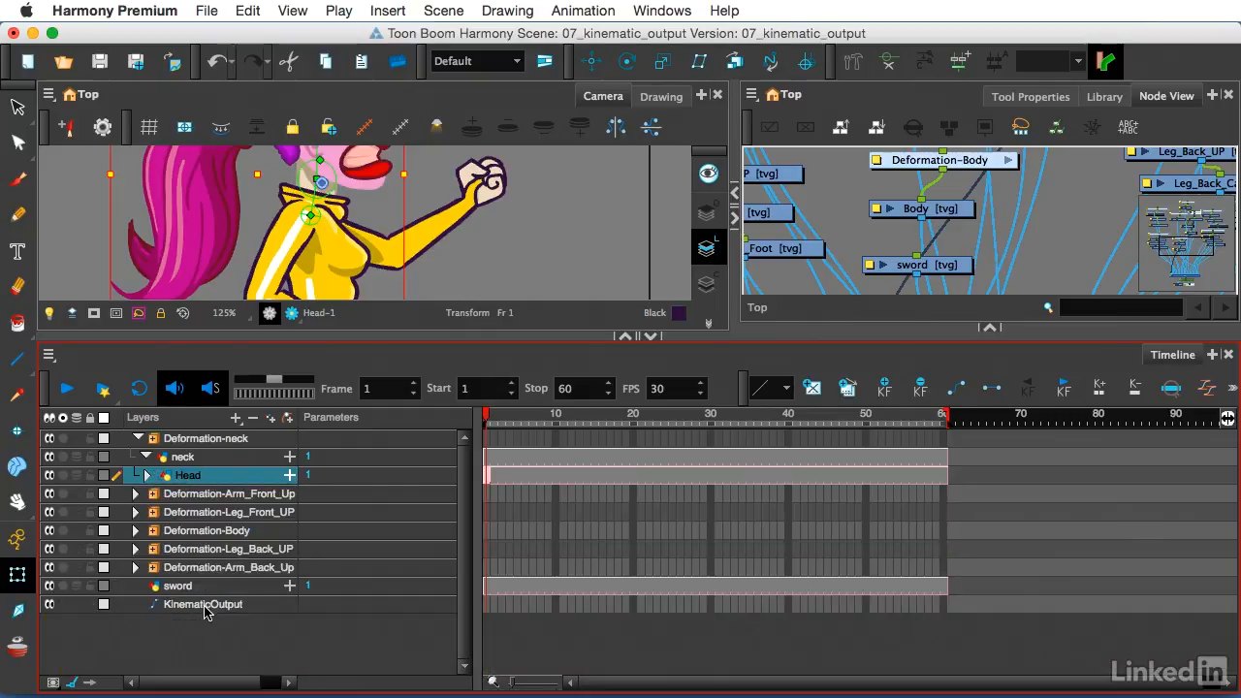
{"action": "left_click_drag", "start_coordinate": [205, 610], "coordinate": [190, 475]}
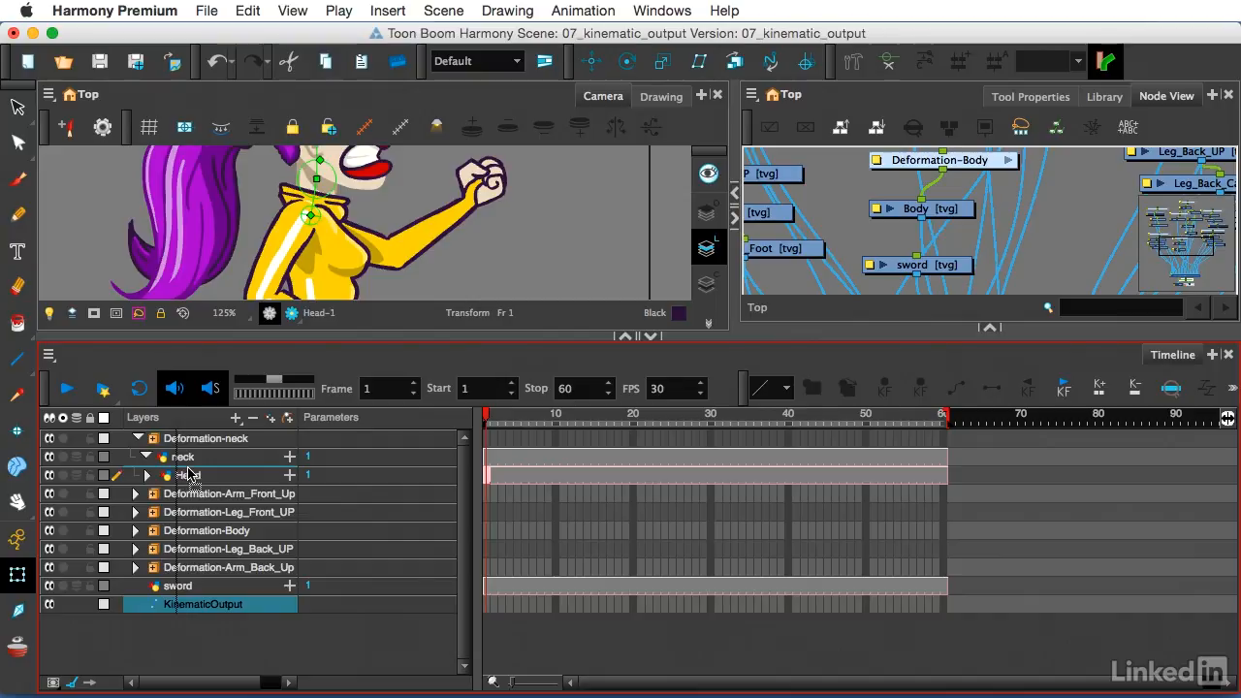
{"action": "left_click_drag", "start_coordinate": [190, 475], "coordinate": [191, 476]}
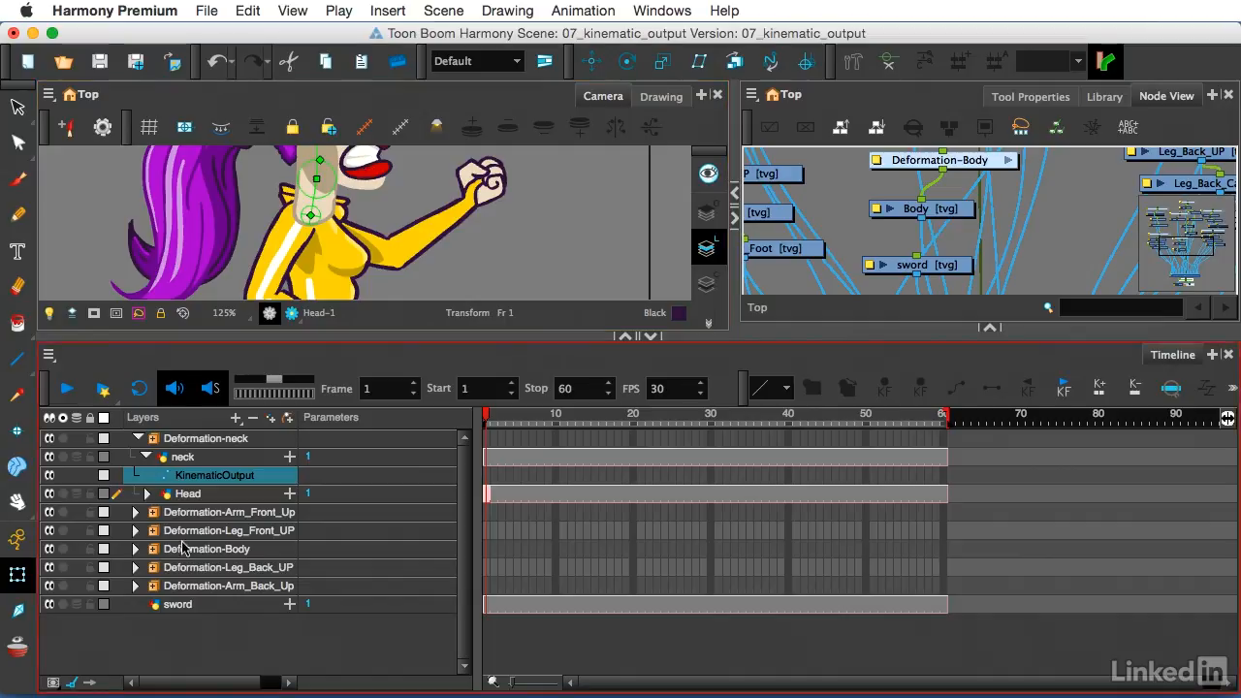
Step: Parent the Head layer to KinematicOutput, collapse it, and test the neck bend with the upper bone in an enlarged Camera view
{"action": "left_click", "coordinate": [184, 498]}
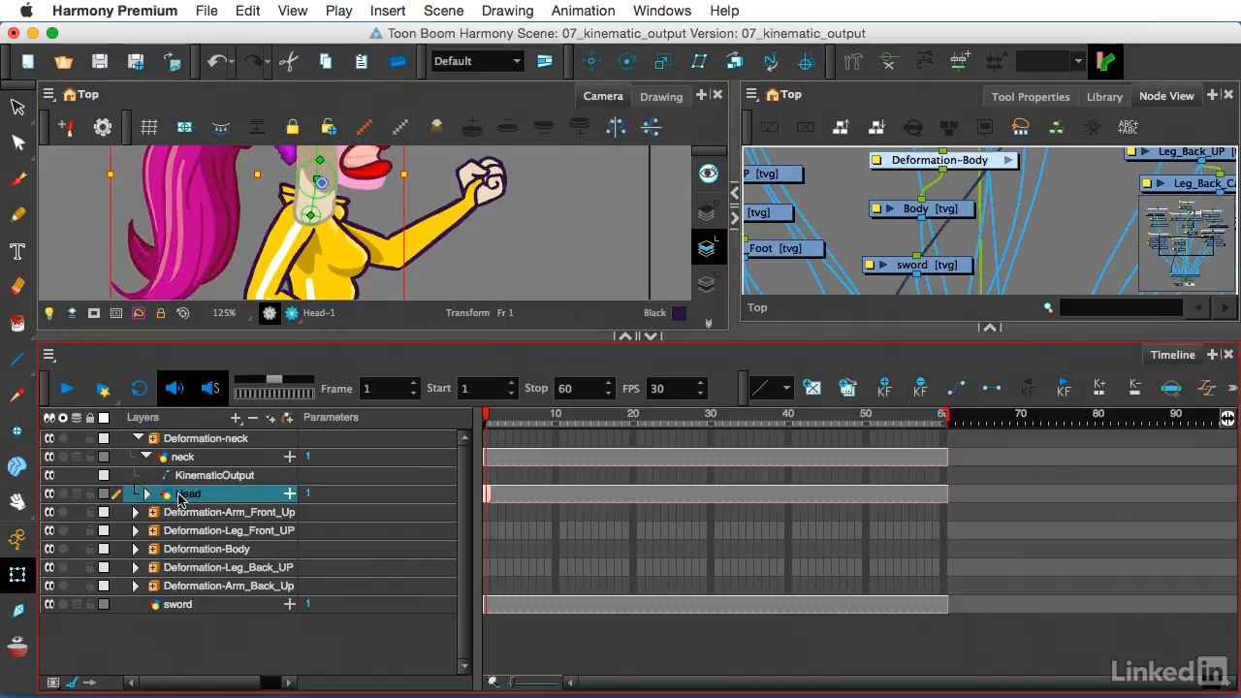
{"action": "left_click_drag", "start_coordinate": [180, 499], "coordinate": [190, 479]}
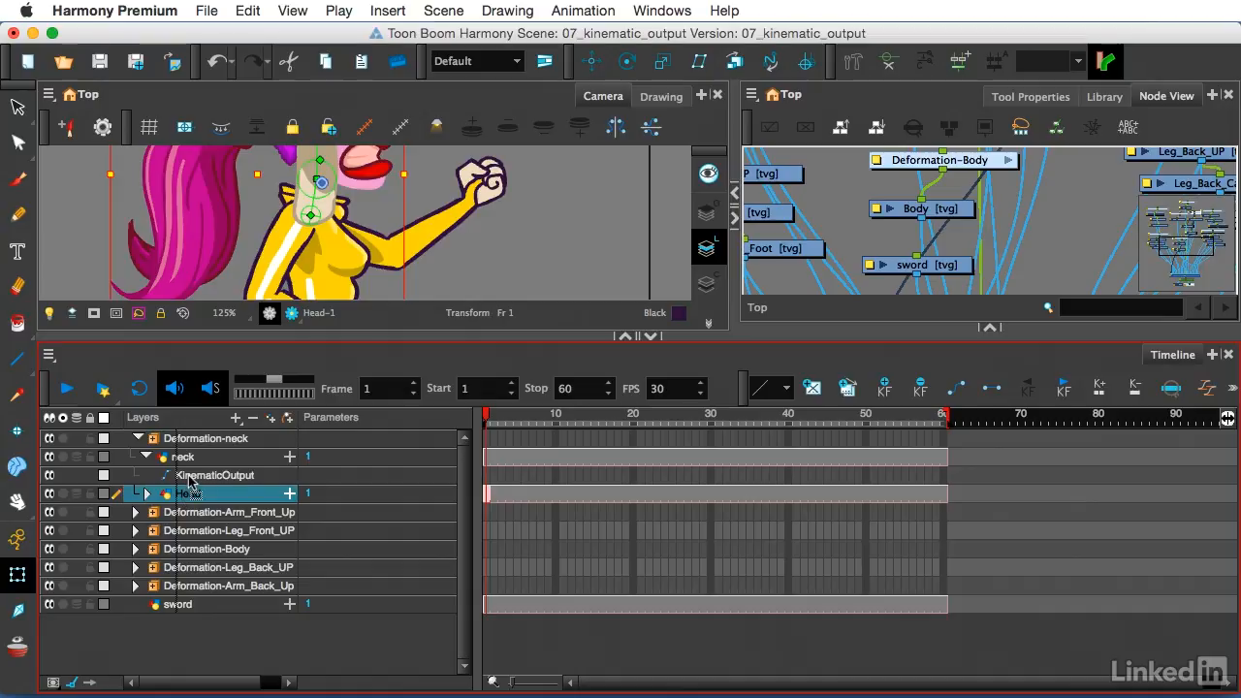
{"action": "left_click_drag", "start_coordinate": [191, 481], "coordinate": [191, 480]}
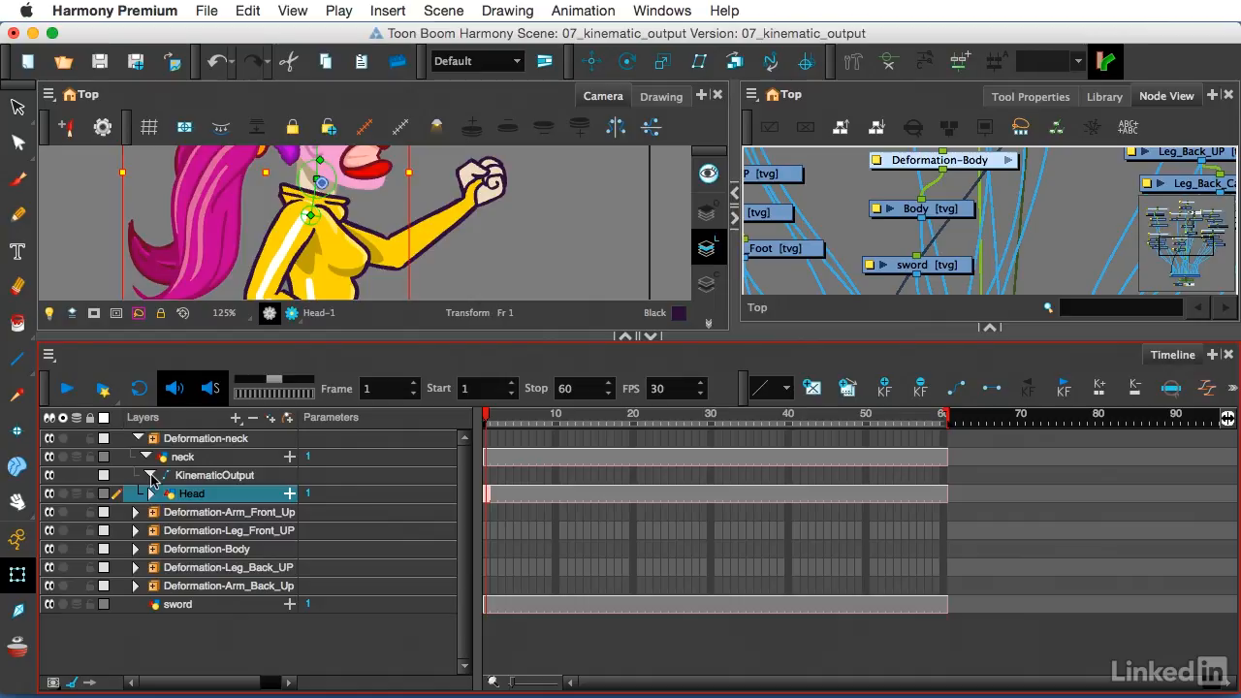
{"action": "left_click", "coordinate": [150, 476]}
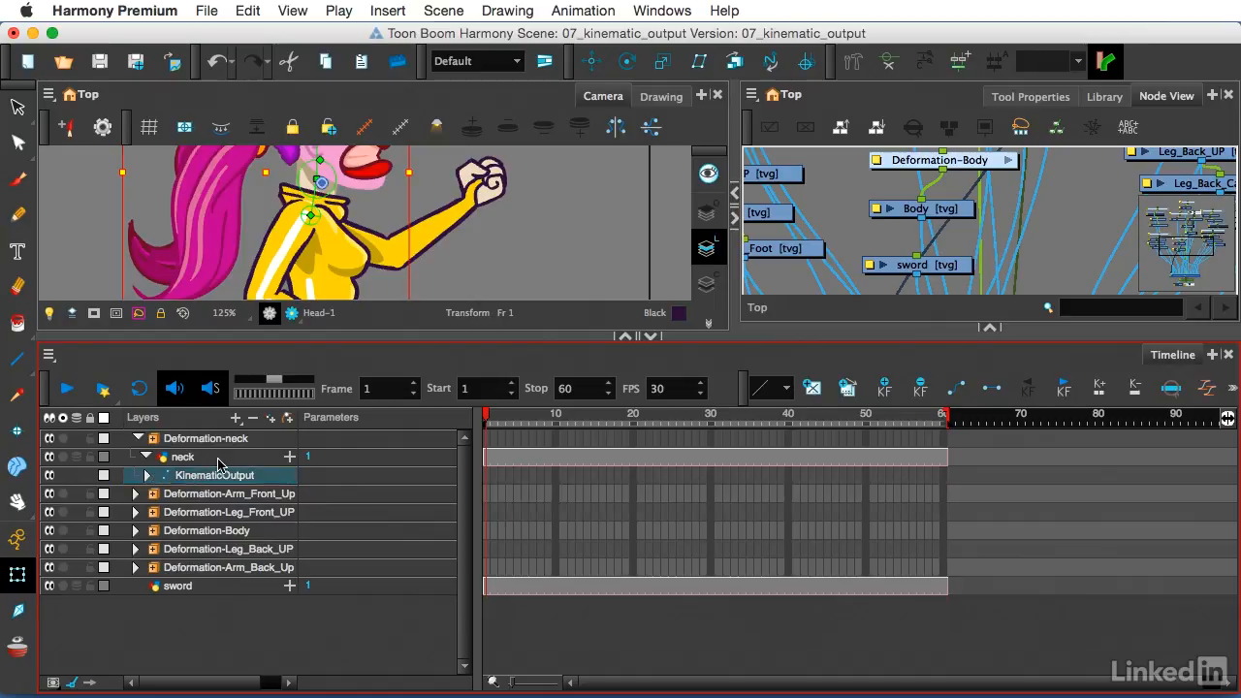
{"action": "left_click_drag", "start_coordinate": [409, 336], "coordinate": [409, 485]}
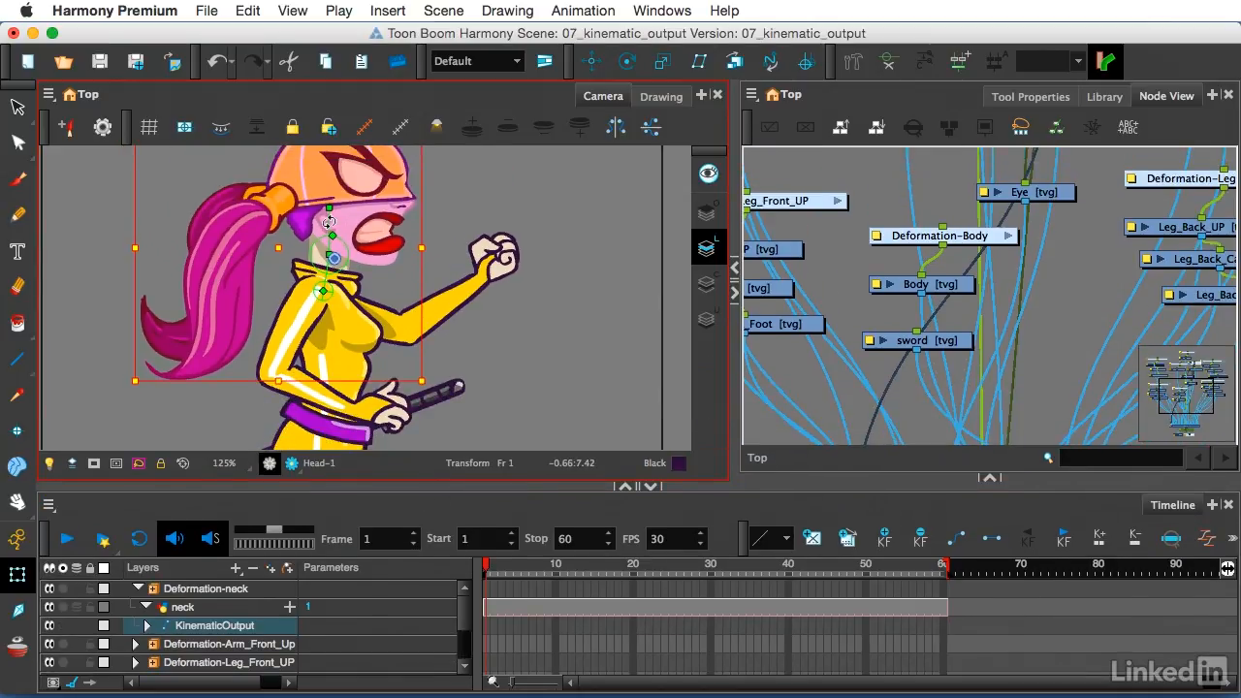
{"action": "mouse_move", "coordinate": [328, 222]}
{"action": "left_mouse_down"}
{"action": "mouse_move", "coordinate": [307, 220]}
{"action": "mouse_move", "coordinate": [329, 227]}
{"action": "left_mouse_up"}
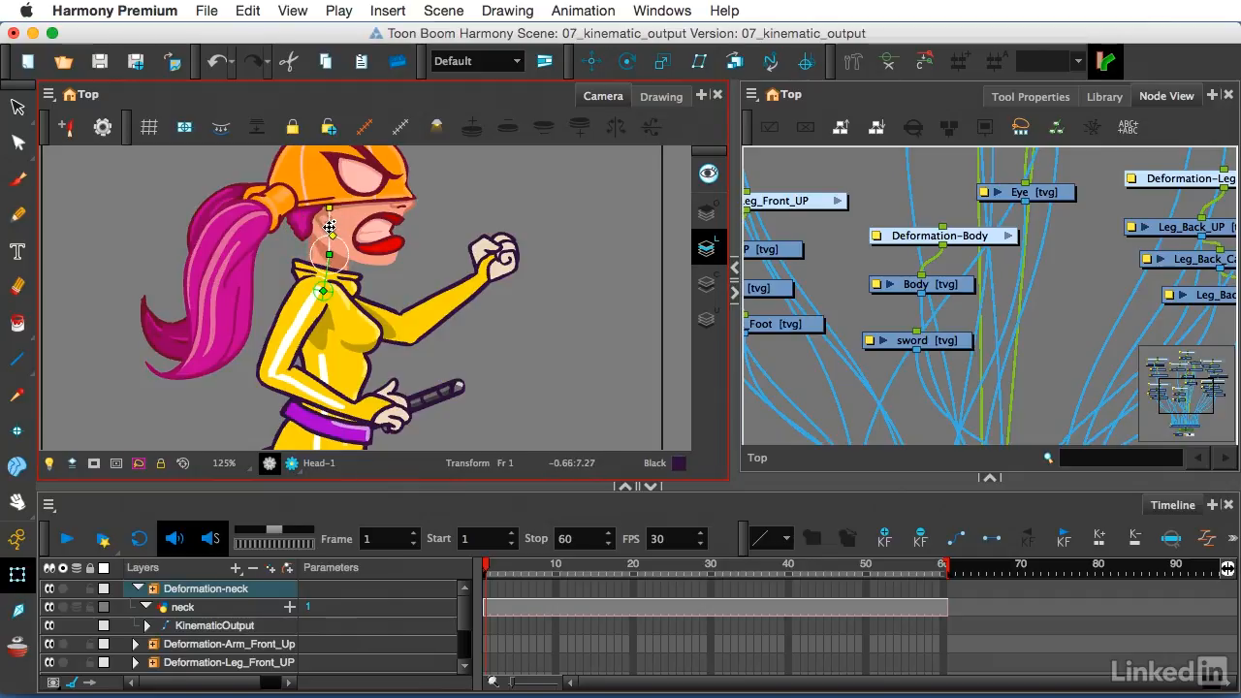
Step: Move KinematicOutput with its Head child out of neck to directly under Deformation-neck, and rotate the upper neck bone slightly
{"action": "left_click", "coordinate": [231, 632]}
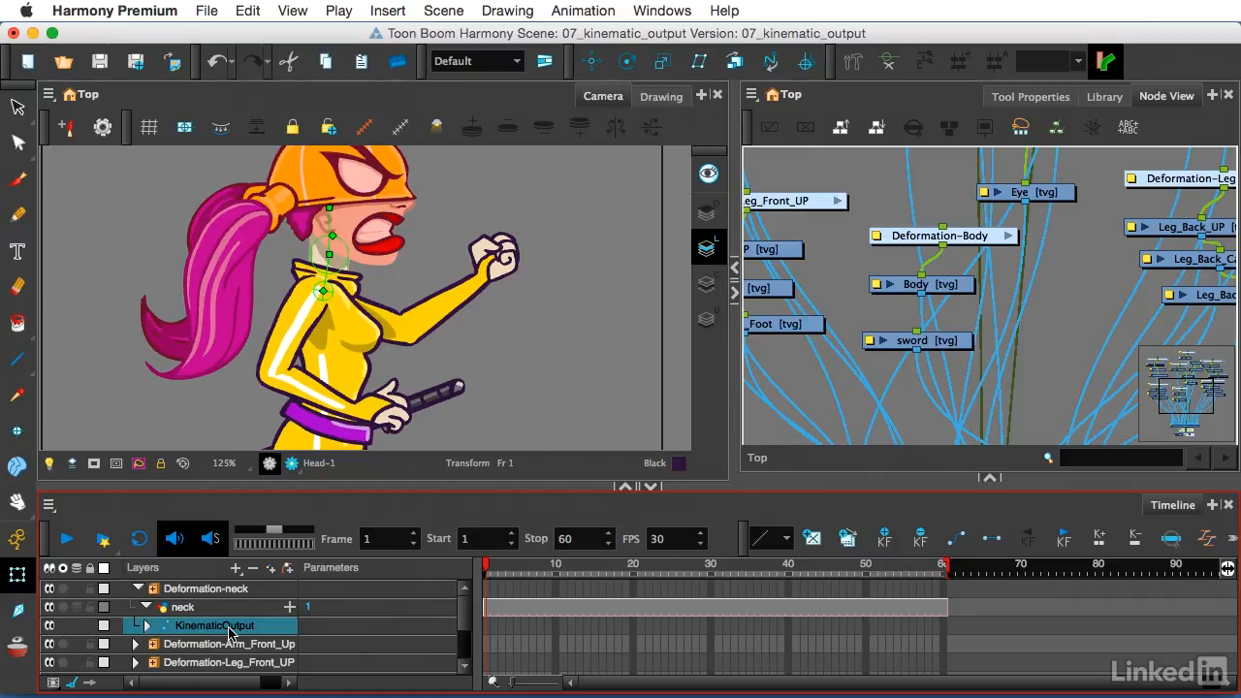
{"action": "left_click_drag", "start_coordinate": [231, 632], "coordinate": [227, 607]}
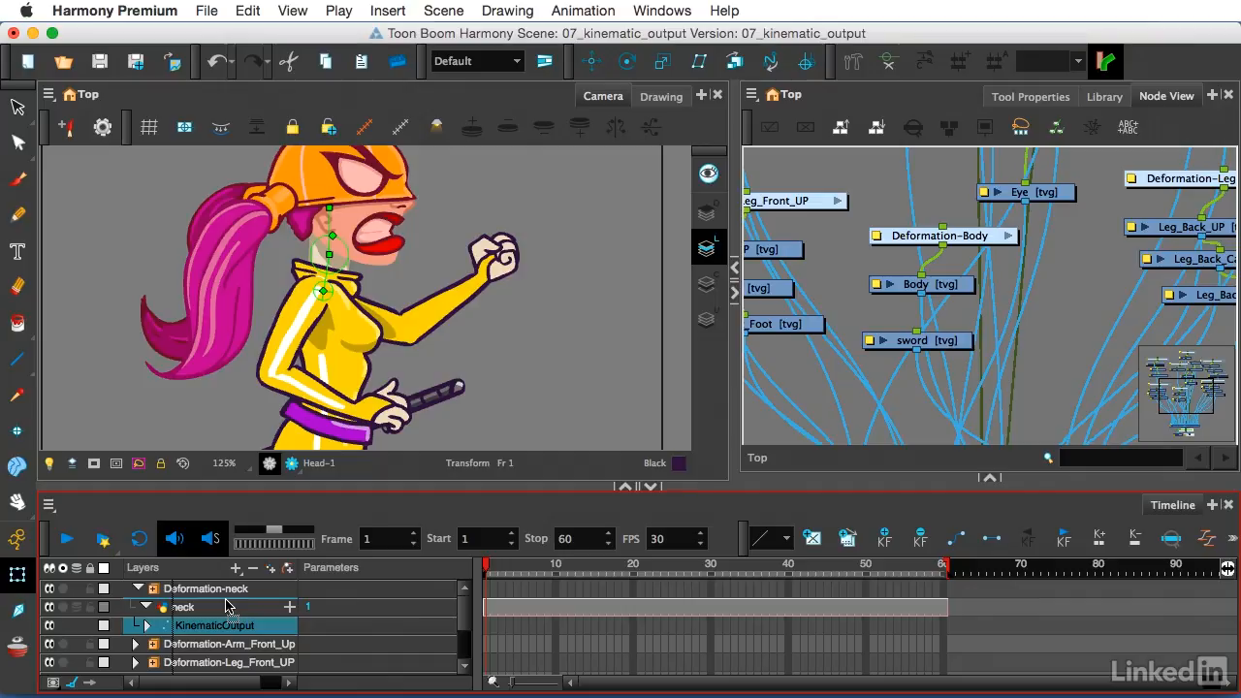
{"action": "left_click_drag", "start_coordinate": [226, 607], "coordinate": [227, 607]}
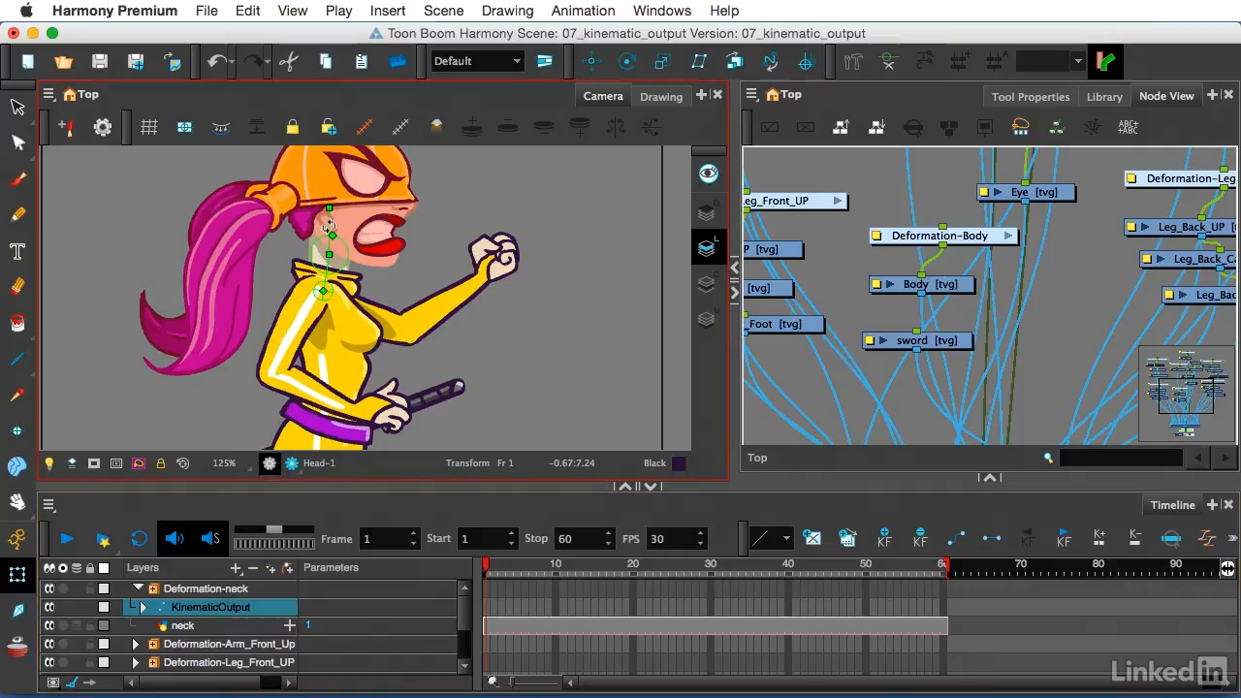
{"action": "mouse_move", "coordinate": [332, 237]}
{"action": "left_mouse_down"}
{"action": "mouse_move", "coordinate": [318, 230]}
{"action": "mouse_move", "coordinate": [334, 236]}
{"action": "left_mouse_up"}
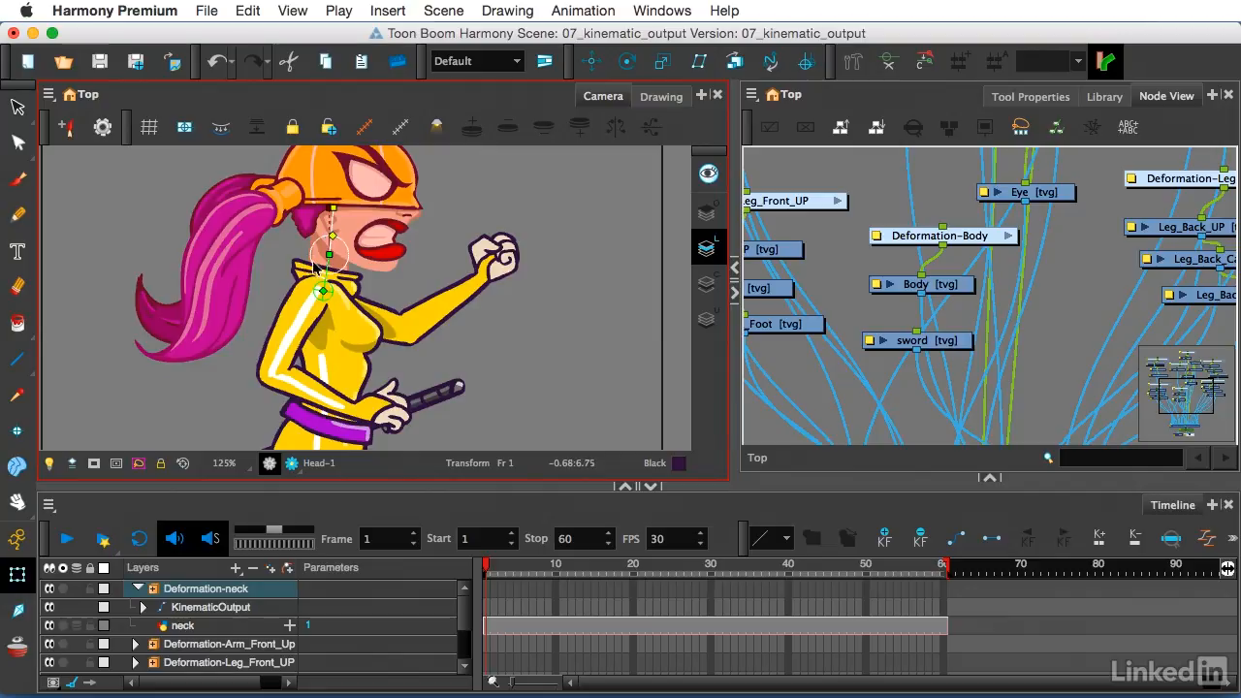
Step: Rename the KinematicOutput layer as KO_neck and collapse Deformation-neck
{"action": "left_click", "coordinate": [194, 608]}
{"action": "double_click", "coordinate": [202, 608]}
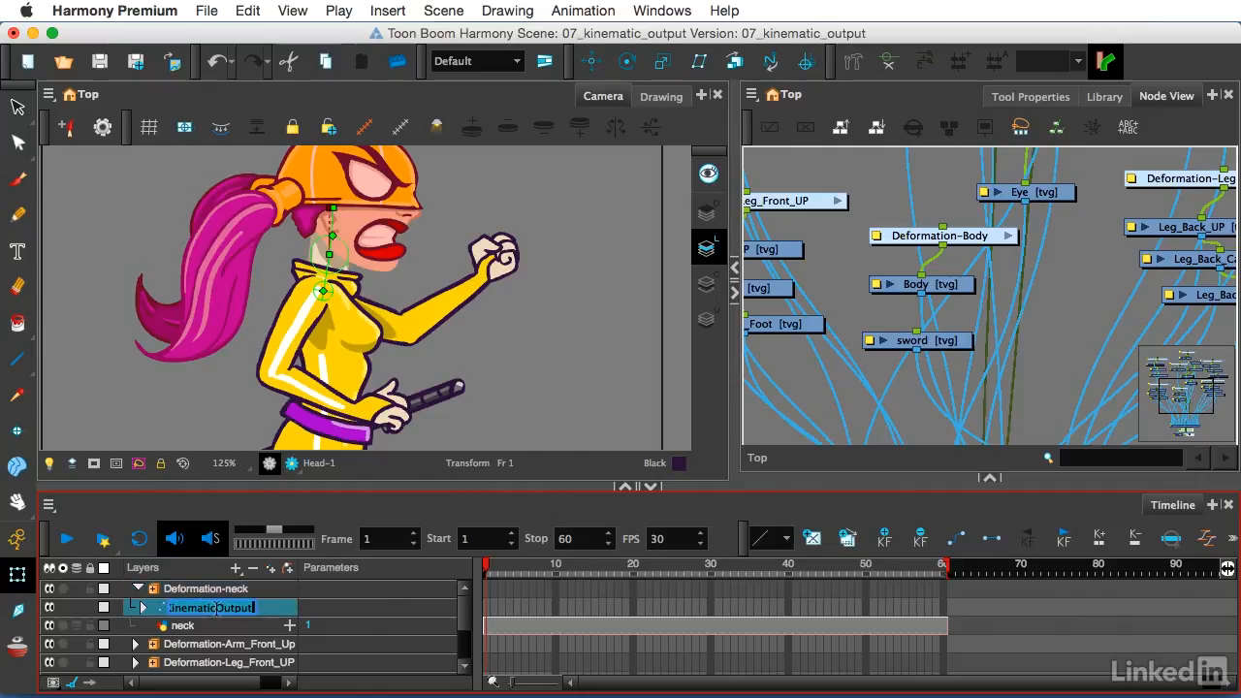
{"action": "type", "text": "KO_neck"}
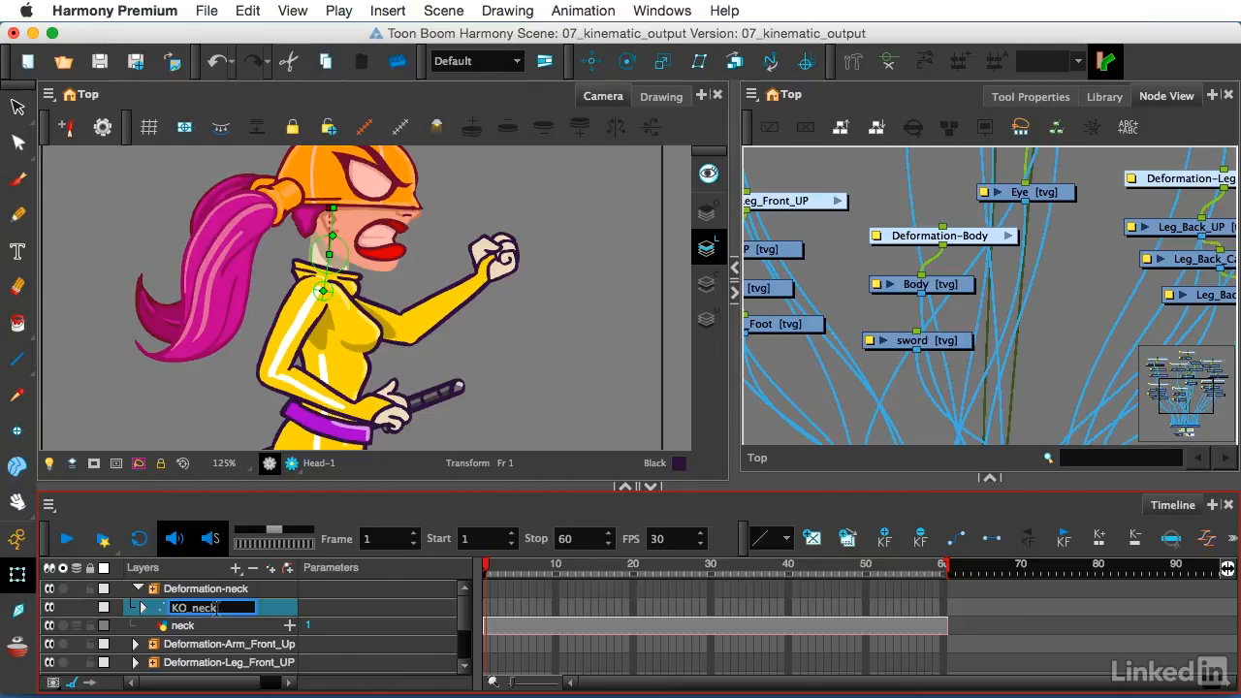
{"action": "left_click", "coordinate": [316, 611]}
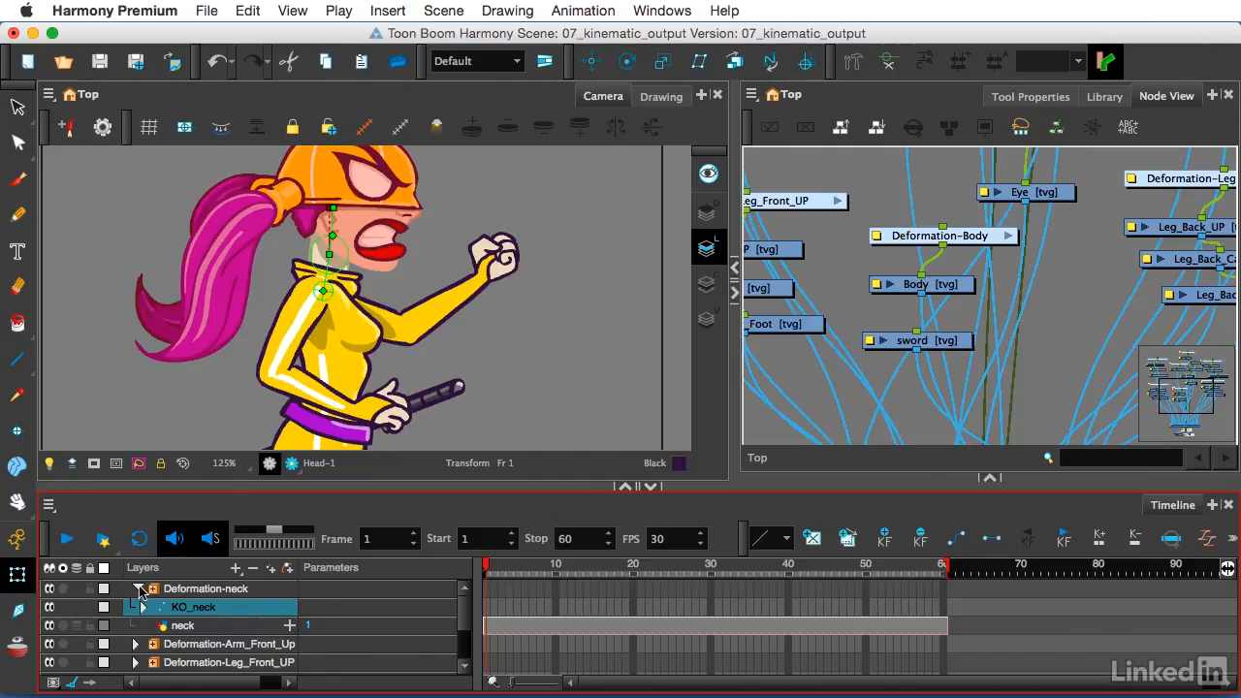
{"action": "left_click", "coordinate": [138, 588]}
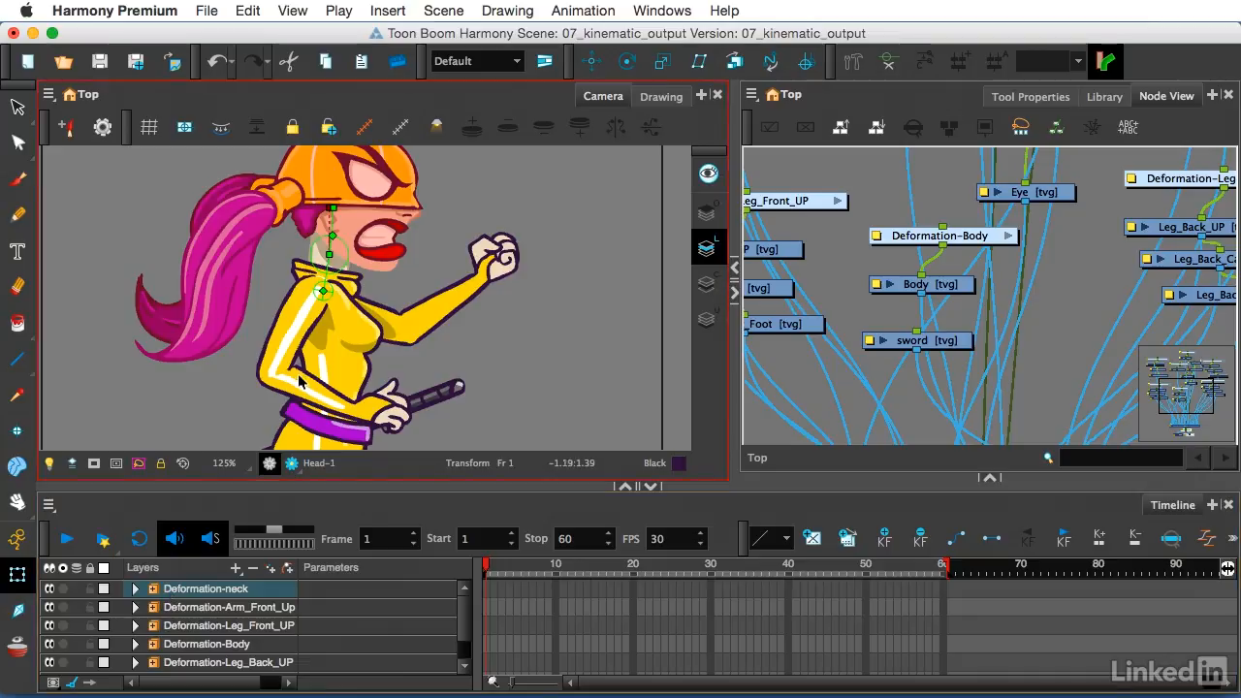
Step: Show the deformation controls of the Body drawing and bend the torso's upper bone forward and back to nearly upright
{"action": "left_click", "coordinate": [352, 366]}
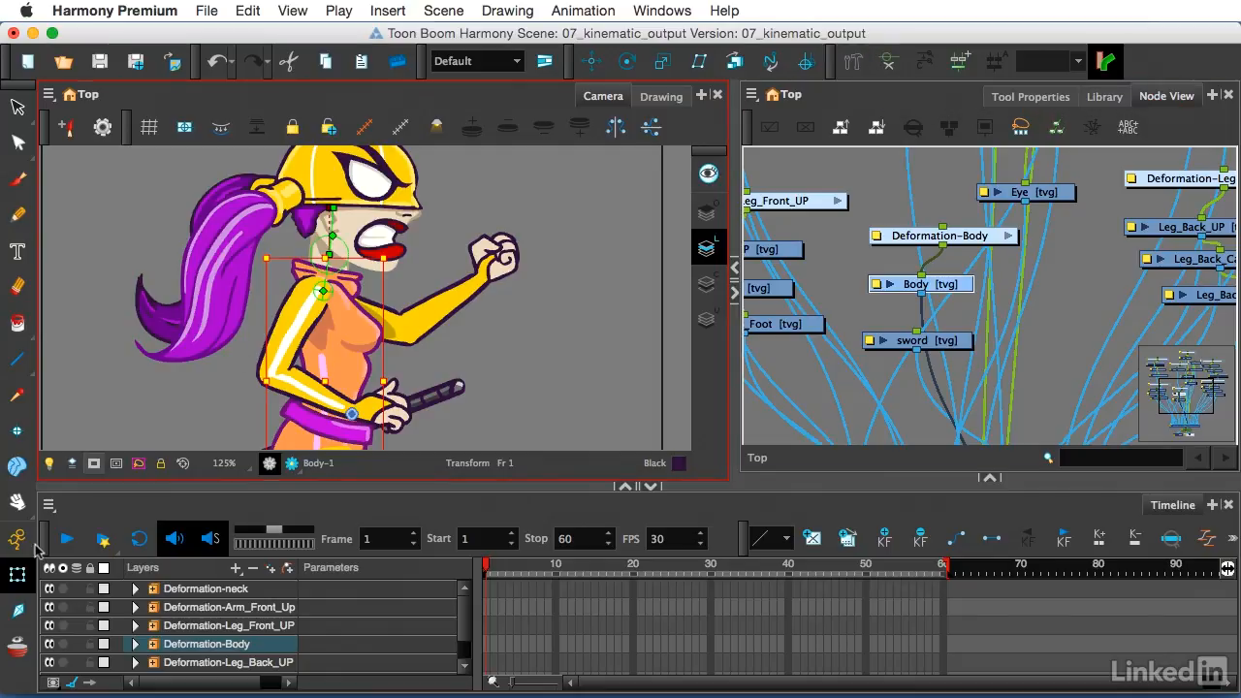
{"action": "left_click", "coordinate": [884, 64]}
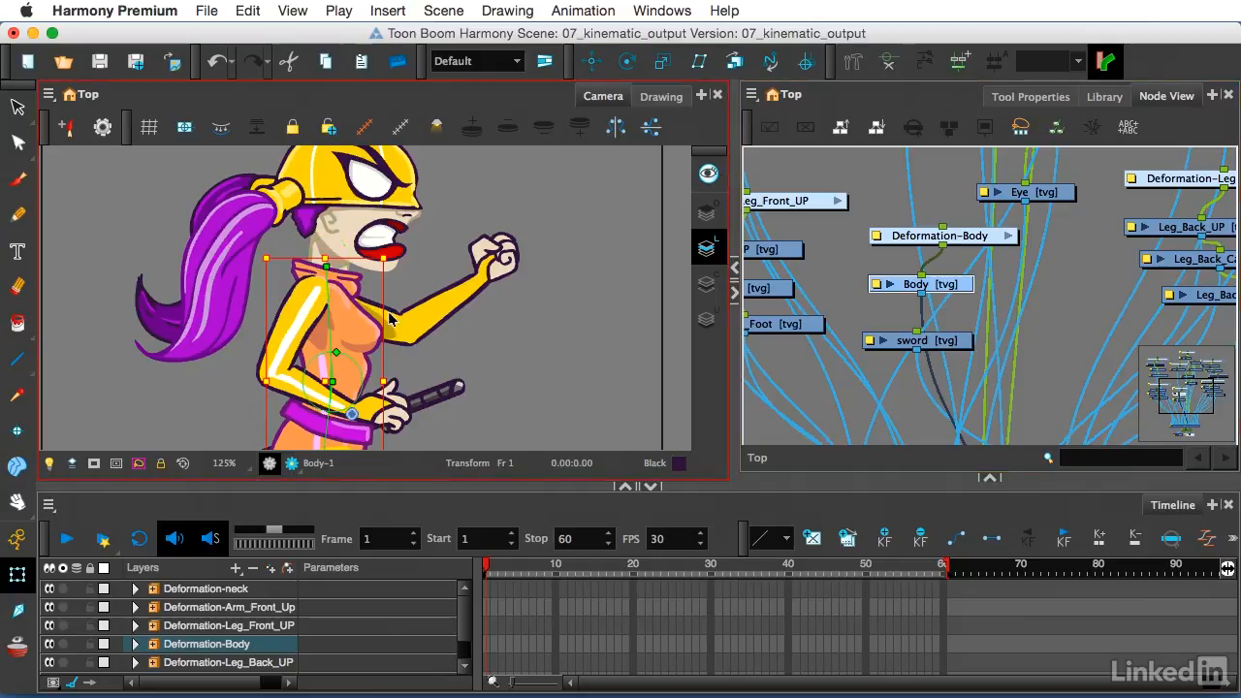
{"action": "left_click", "coordinate": [338, 322]}
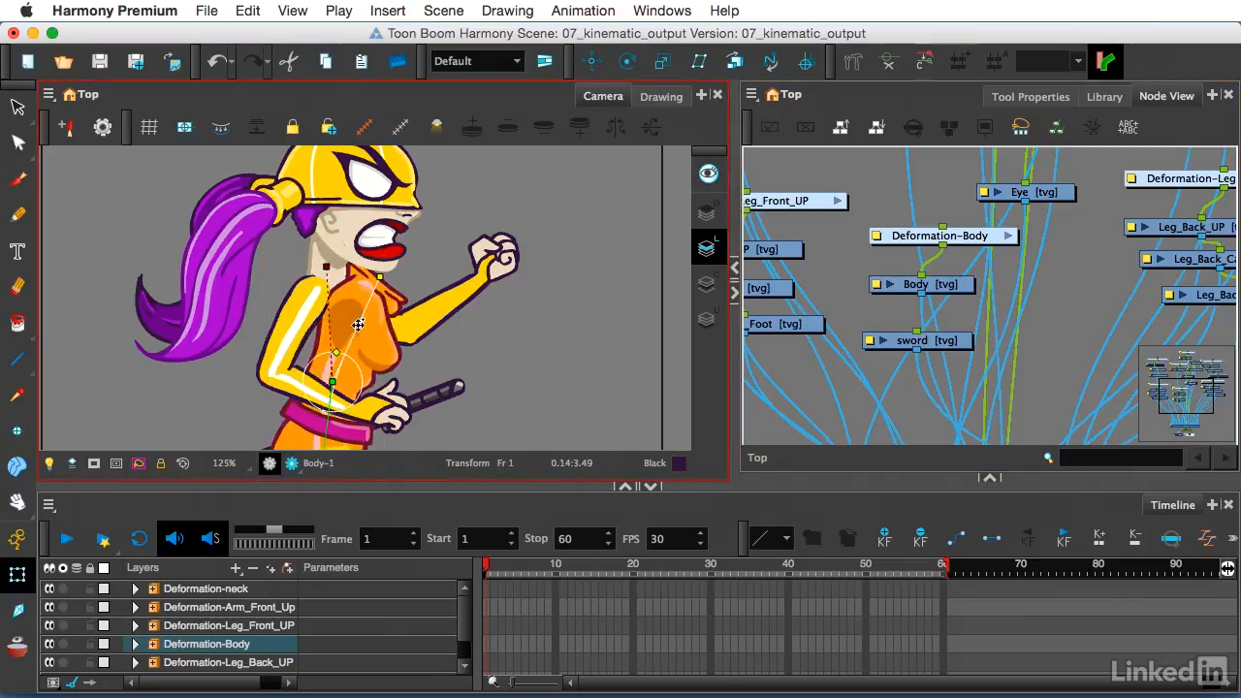
{"action": "left_click_drag", "start_coordinate": [339, 321], "coordinate": [332, 319]}
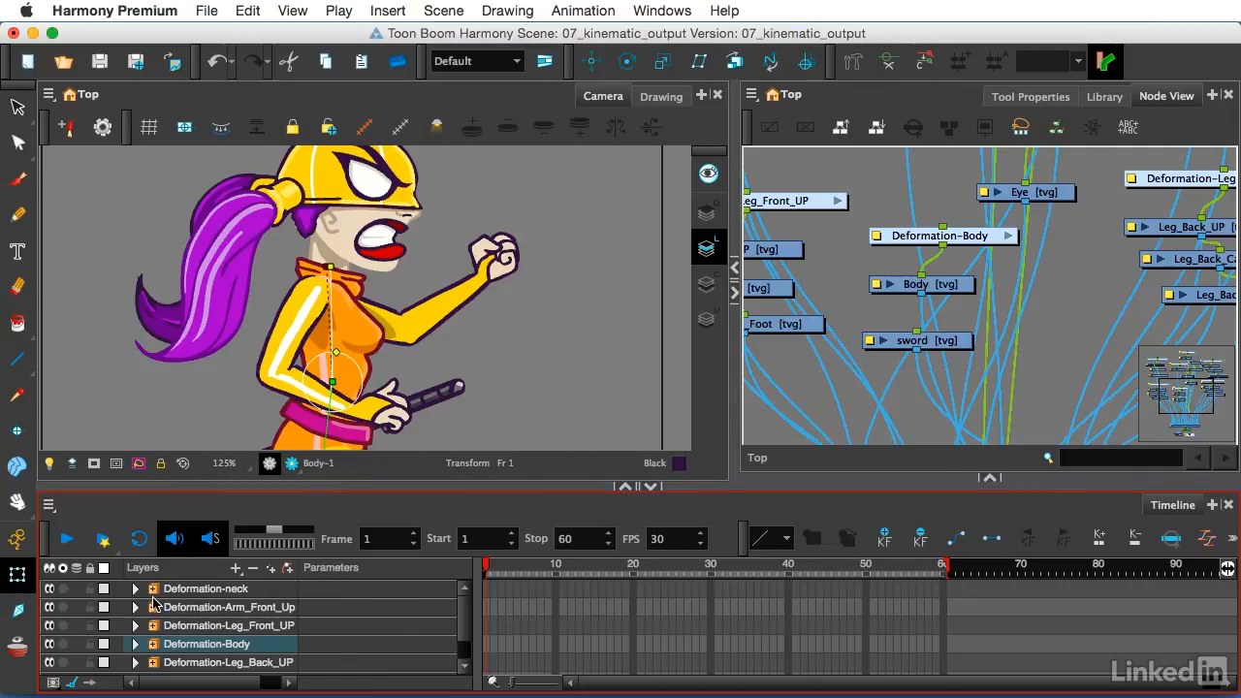
Step: Add a second Kinematic Output layer and place it under Deformation-Body, above the Body layer
{"action": "left_click", "coordinate": [235, 569]}
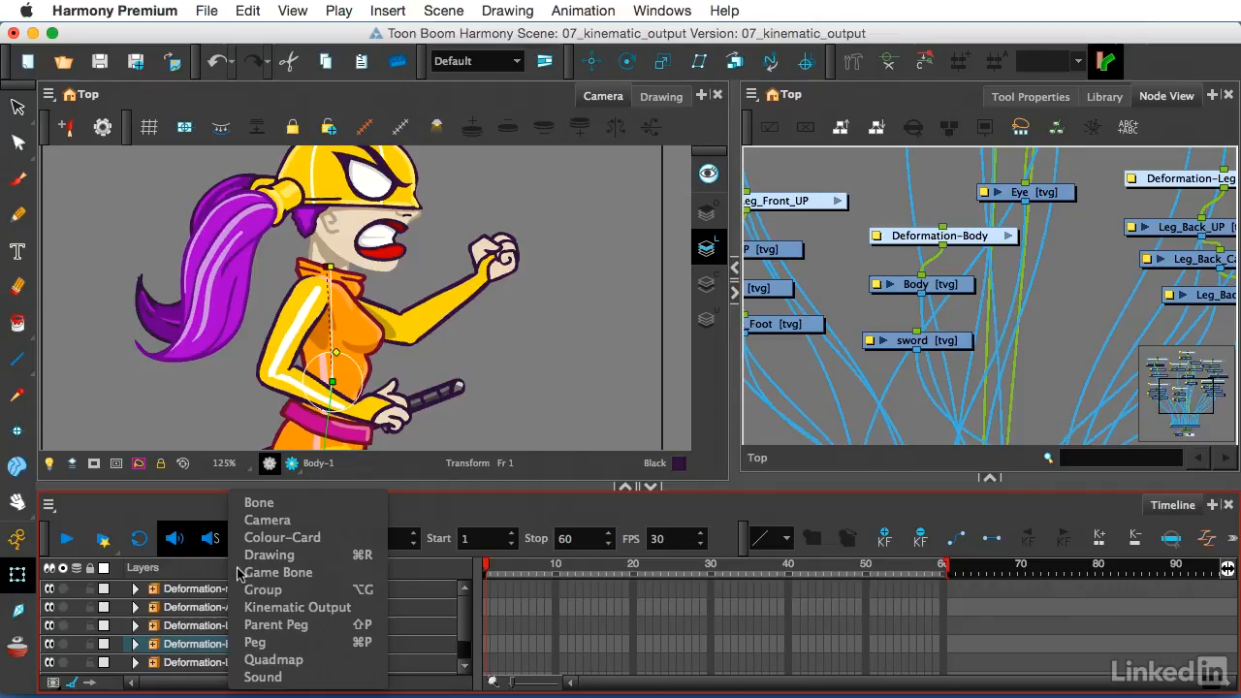
{"action": "left_click", "coordinate": [262, 608]}
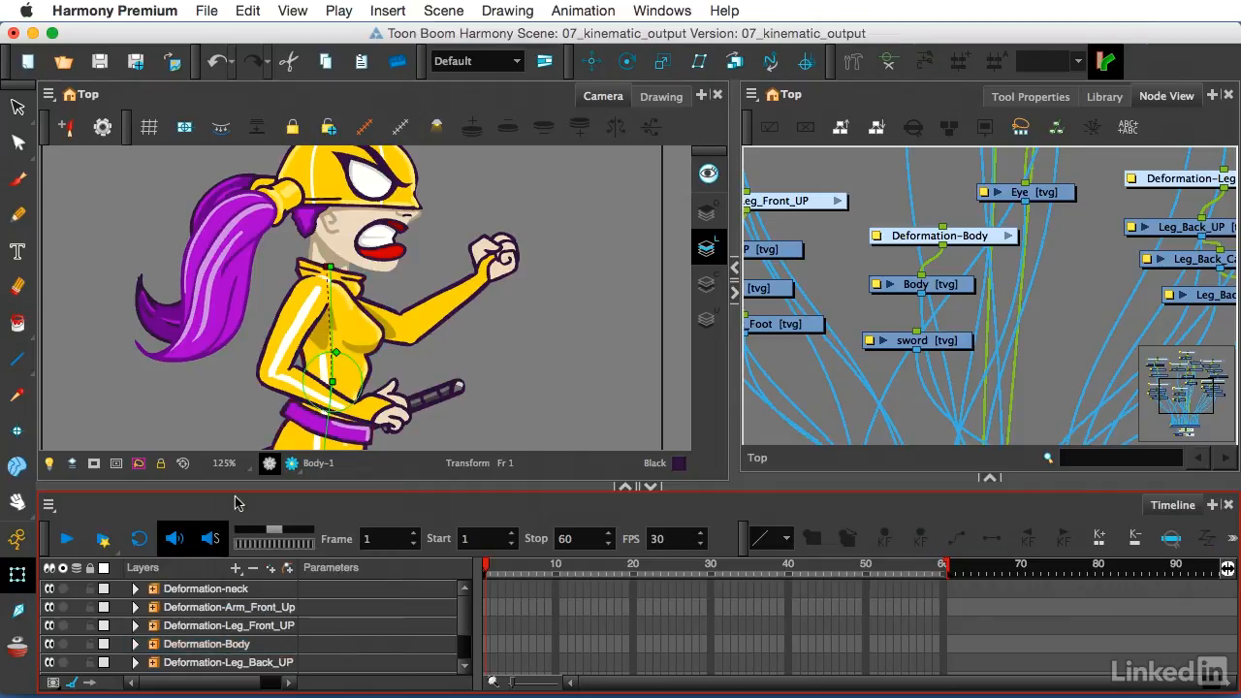
{"action": "left_click_drag", "start_coordinate": [234, 485], "coordinate": [230, 408]}
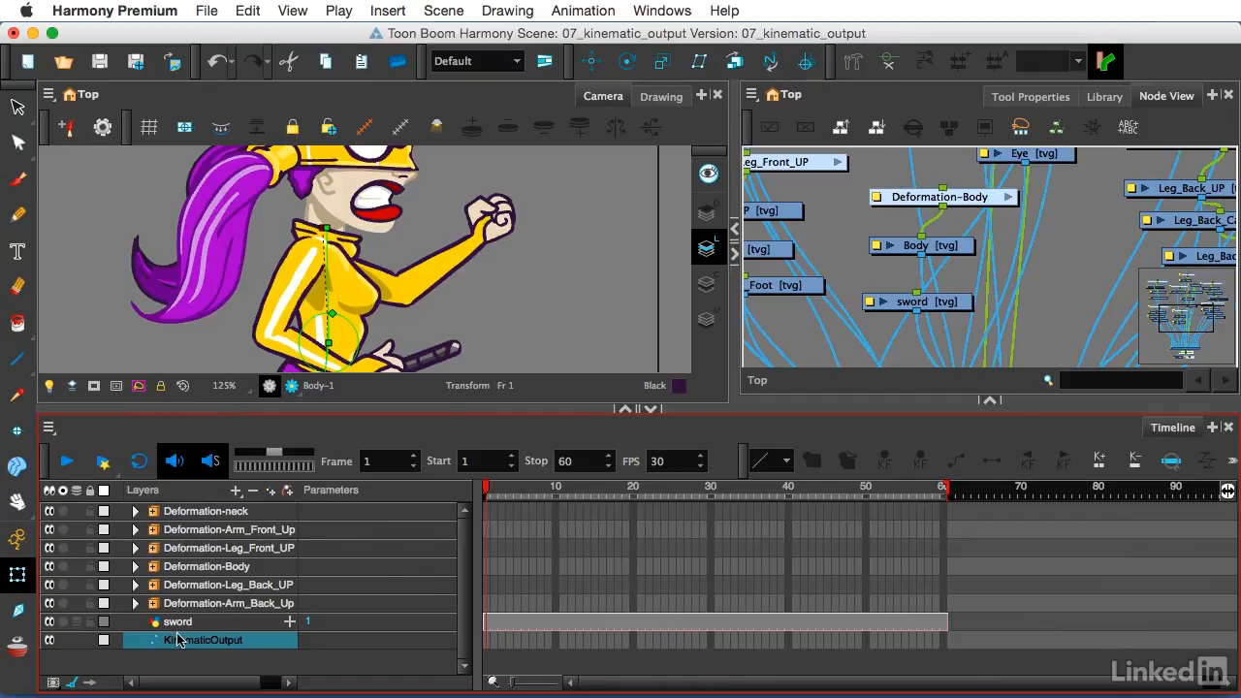
{"action": "left_click_drag", "start_coordinate": [176, 642], "coordinate": [179, 575]}
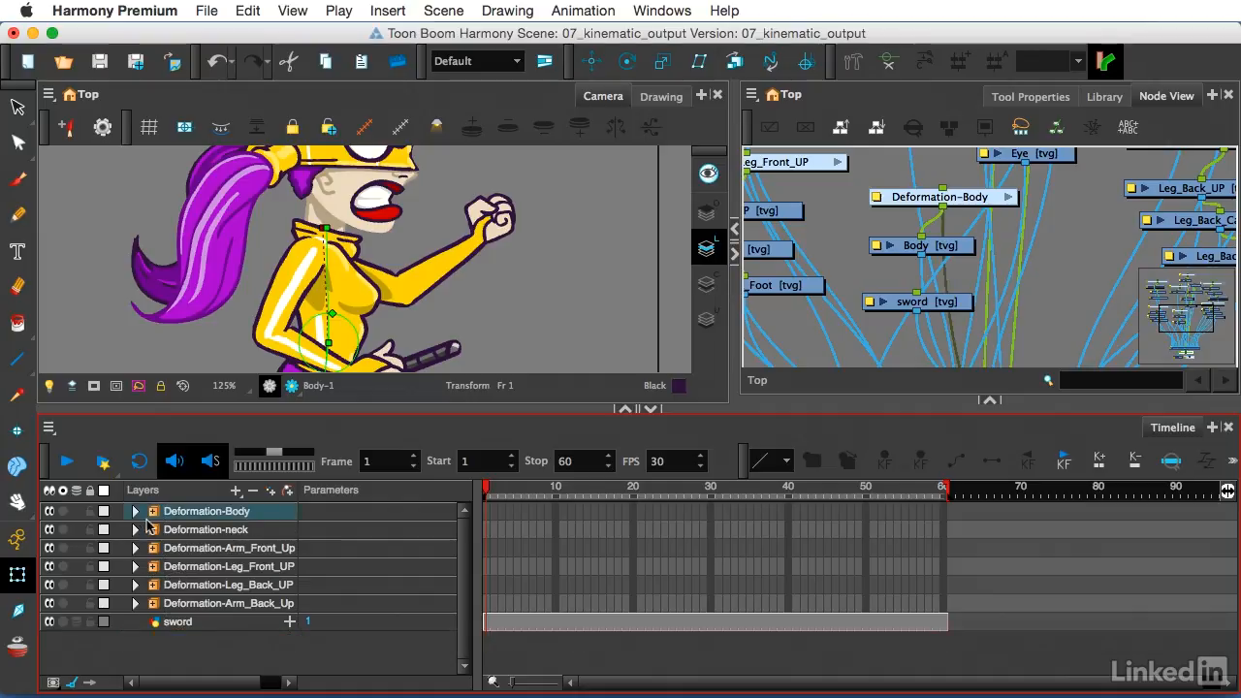
{"action": "left_click", "coordinate": [137, 512]}
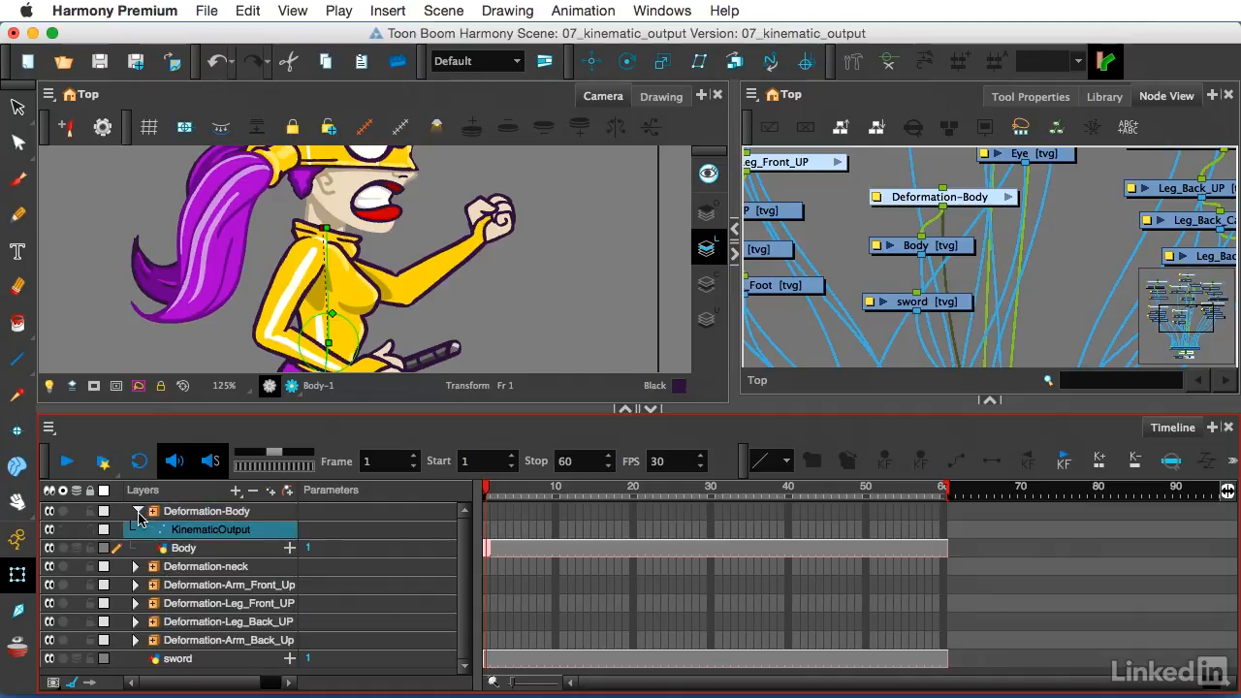
Step: Parent Deformation-Arm_Front_Up to the body's KinematicOutput, and test the arm by moving the upper torso bone
{"action": "left_click", "coordinate": [216, 586]}
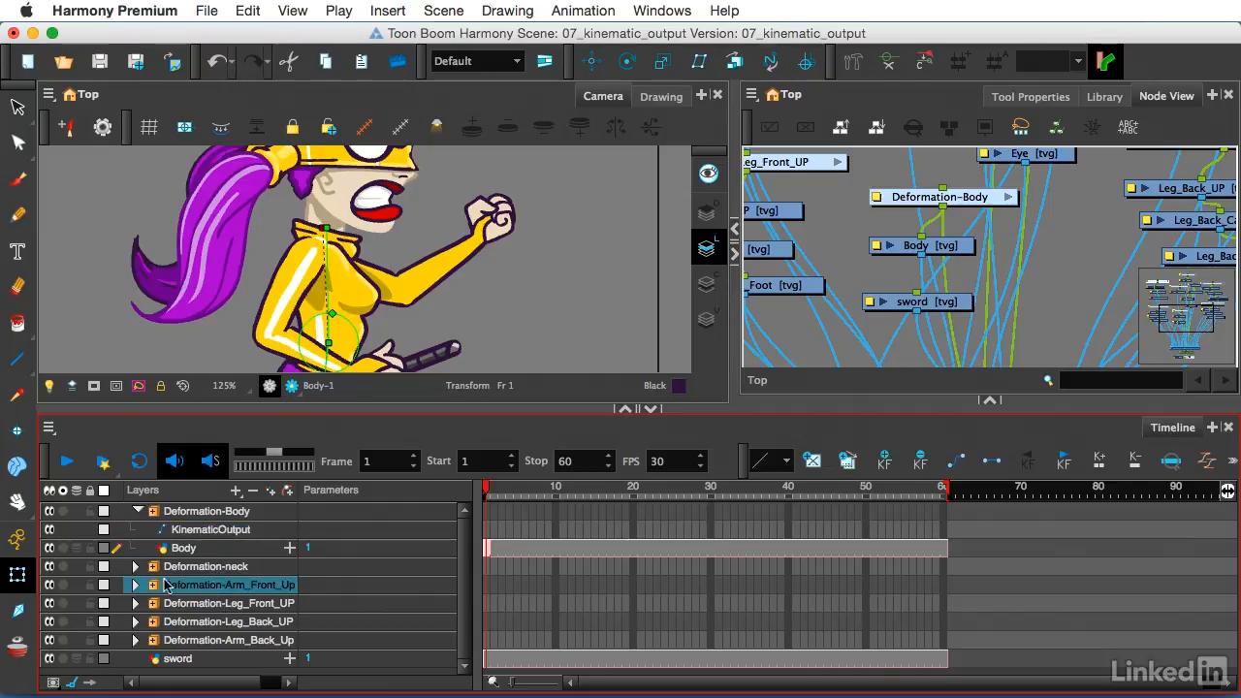
{"action": "left_click", "coordinate": [155, 585]}
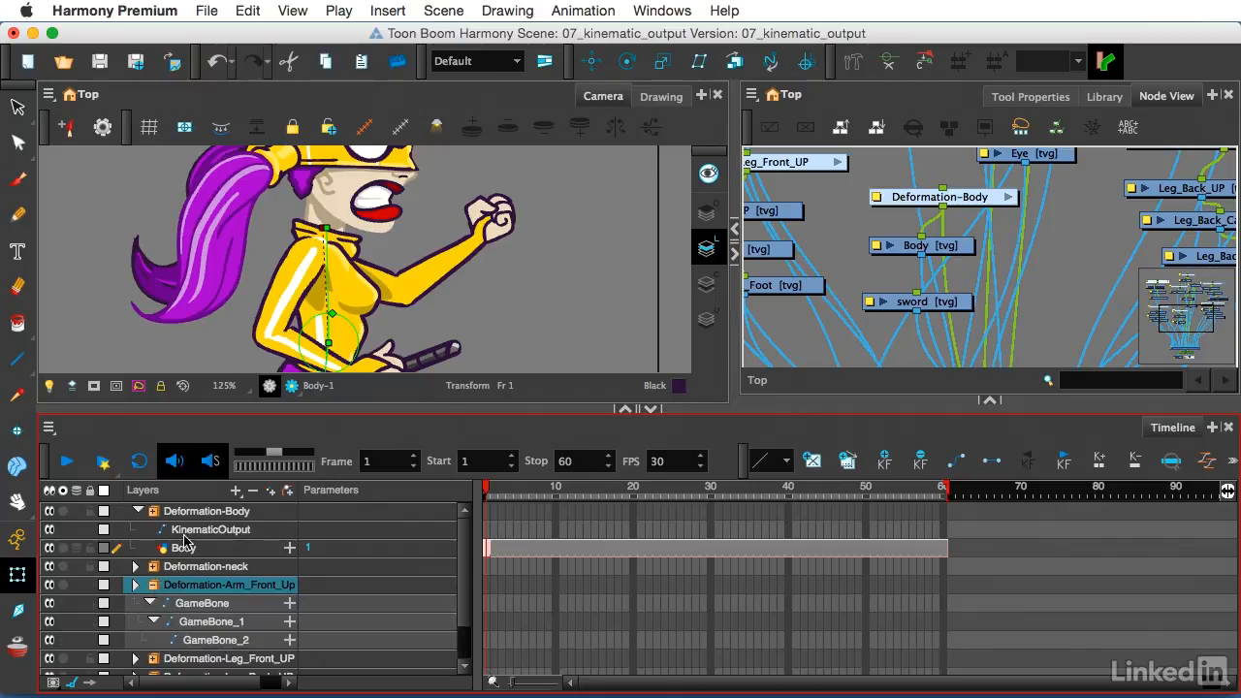
{"action": "left_click", "coordinate": [155, 586]}
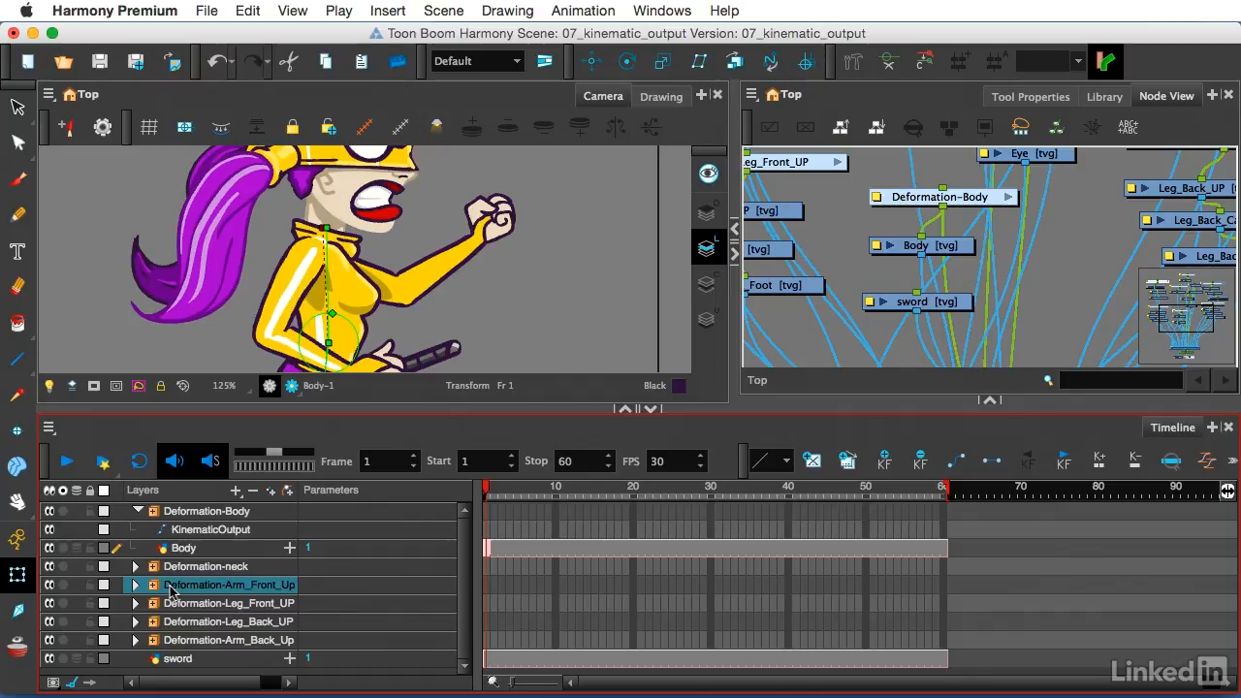
{"action": "left_click_drag", "start_coordinate": [171, 592], "coordinate": [192, 536]}
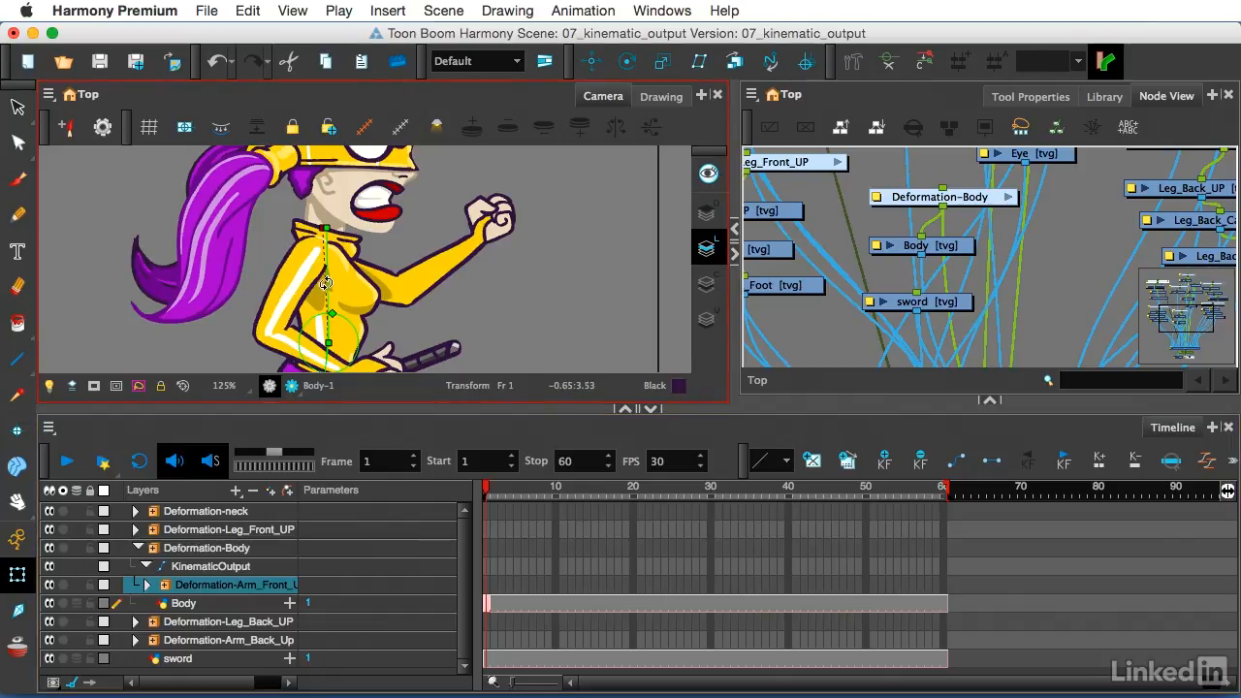
{"action": "left_click_drag", "start_coordinate": [326, 283], "coordinate": [327, 288]}
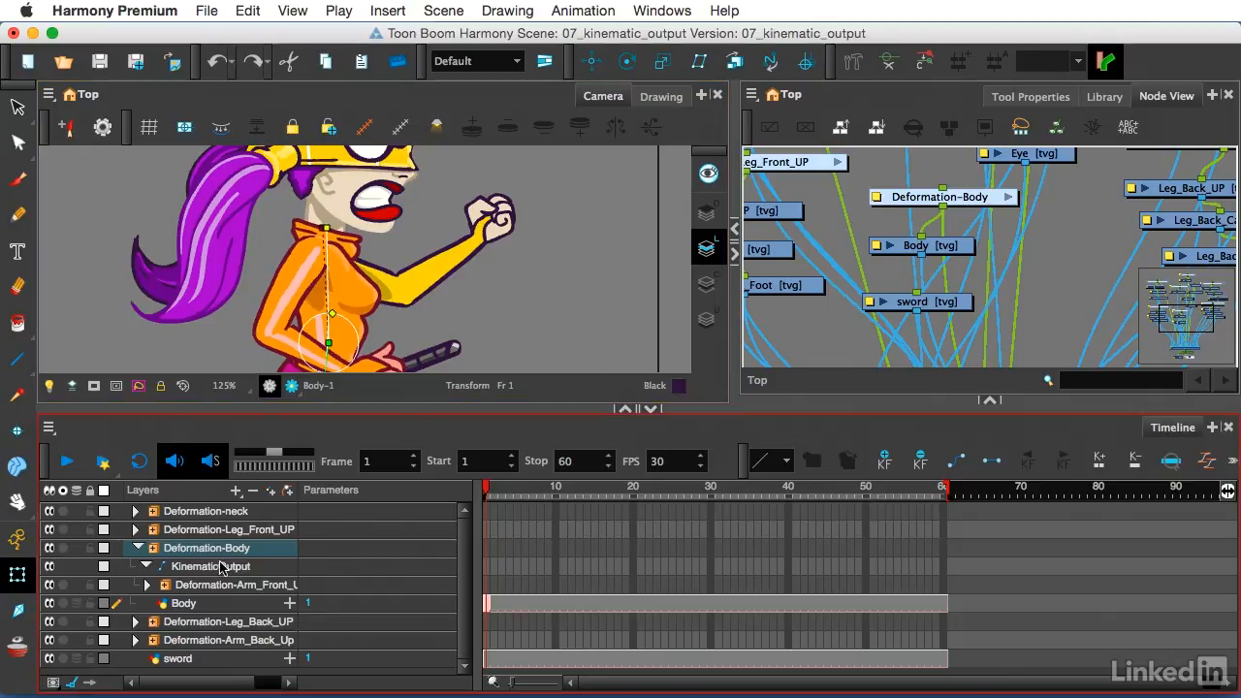
Step: Parent Deformation-neck to the body's KinematicOutput, tilt the upper torso bone slightly backward, and collapse Deformation-Body
{"action": "left_click", "coordinate": [219, 513]}
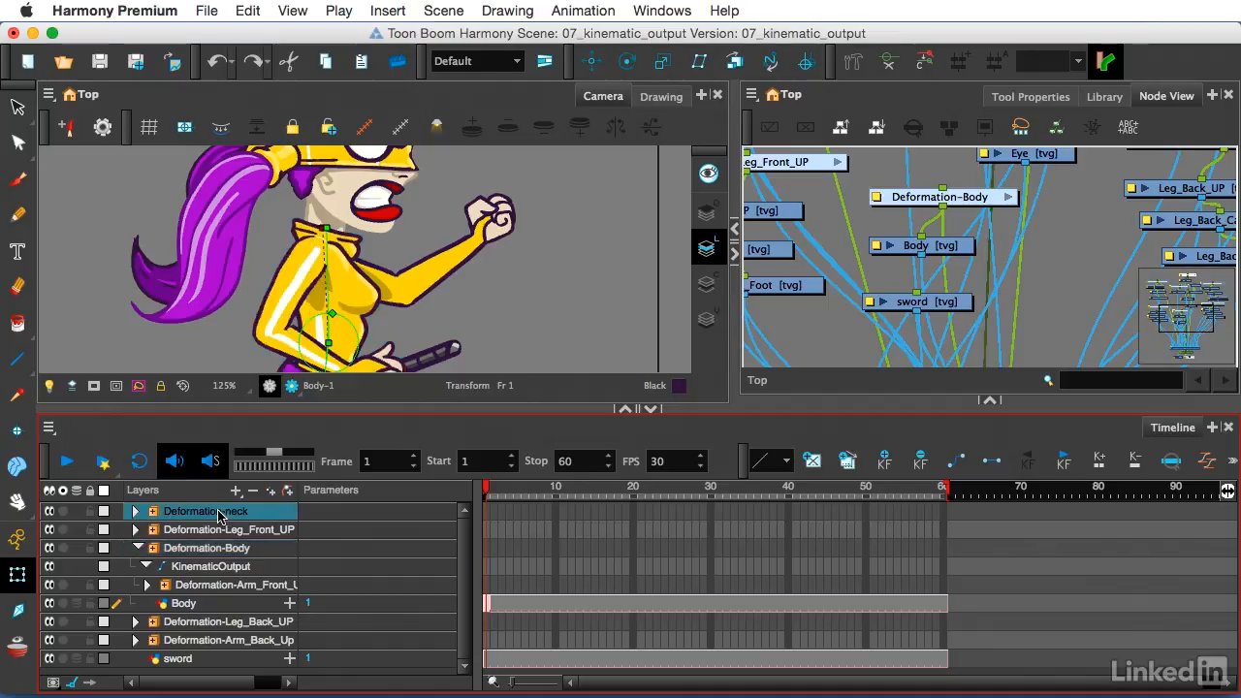
{"action": "left_click_drag", "start_coordinate": [215, 517], "coordinate": [201, 577]}
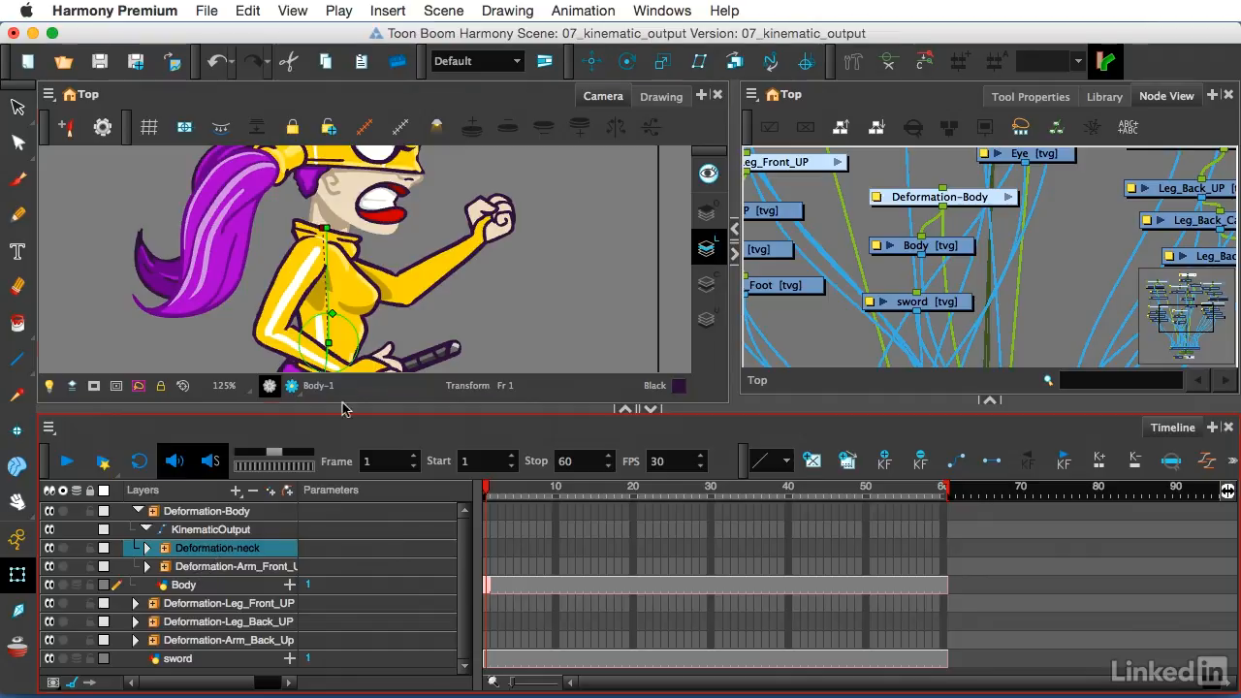
{"action": "mouse_move", "coordinate": [324, 260]}
{"action": "left_mouse_down"}
{"action": "mouse_move", "coordinate": [335, 262]}
{"action": "mouse_move", "coordinate": [310, 272]}
{"action": "mouse_move", "coordinate": [335, 263]}
{"action": "mouse_move", "coordinate": [293, 280]}
{"action": "mouse_move", "coordinate": [330, 264]}
{"action": "mouse_move", "coordinate": [303, 276]}
{"action": "mouse_move", "coordinate": [326, 268]}
{"action": "mouse_move", "coordinate": [316, 275]}
{"action": "left_mouse_up"}
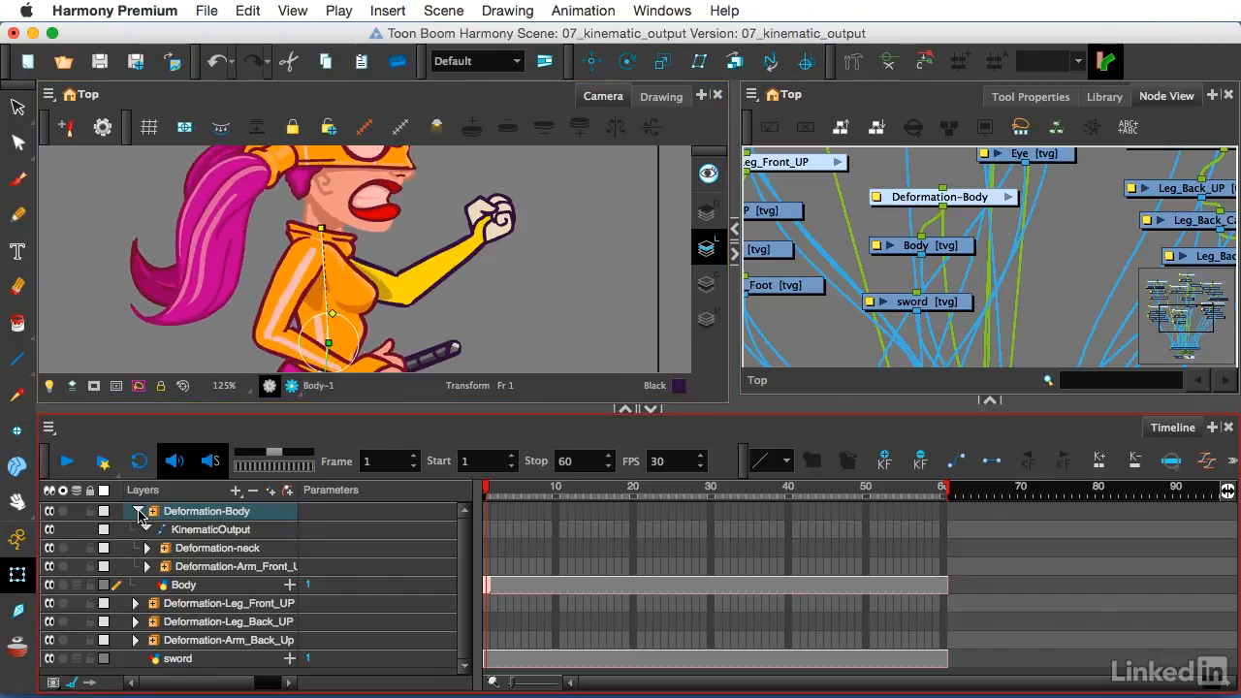
{"action": "left_click", "coordinate": [138, 512]}
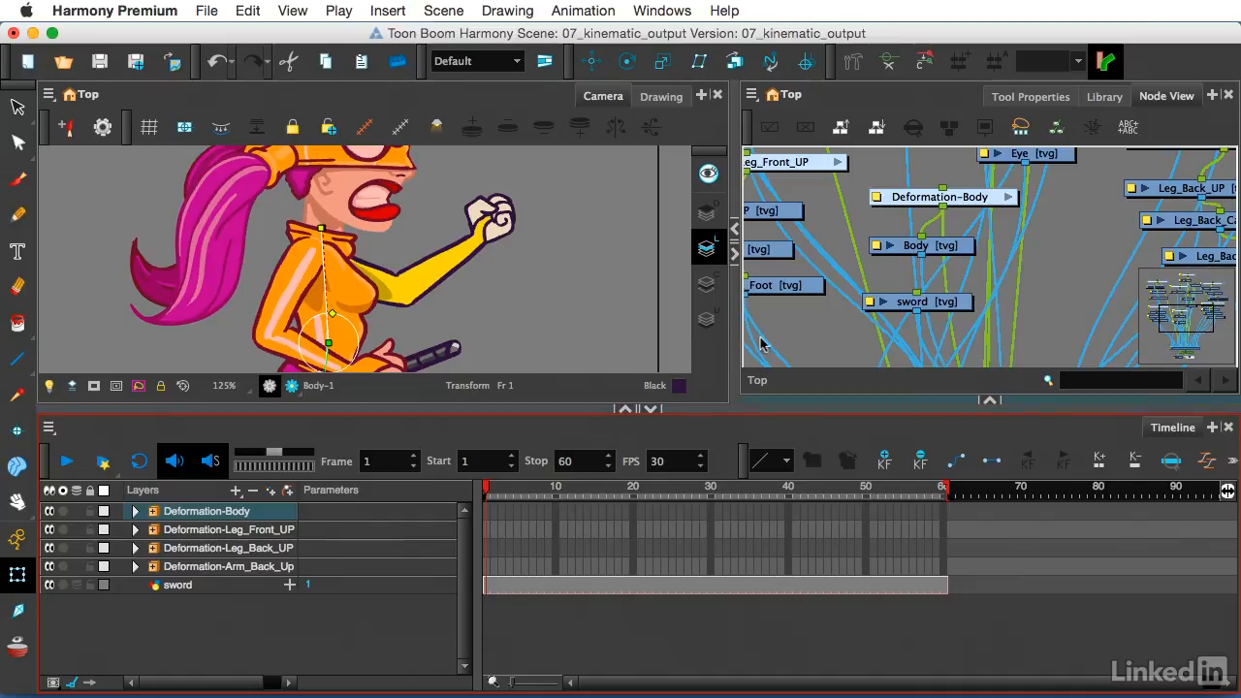
Step: Examine the whole node network of the rig in the Node View, and expand Deformation-Body in the Timeline
{"action": "left_click", "coordinate": [918, 250]}
{"action": "scroll", "coordinate": [964, 269], "scroll_direction": "down", "scroll_amount": 2}
{"action": "scroll", "coordinate": [967, 271], "scroll_direction": "down", "scroll_amount": 4}
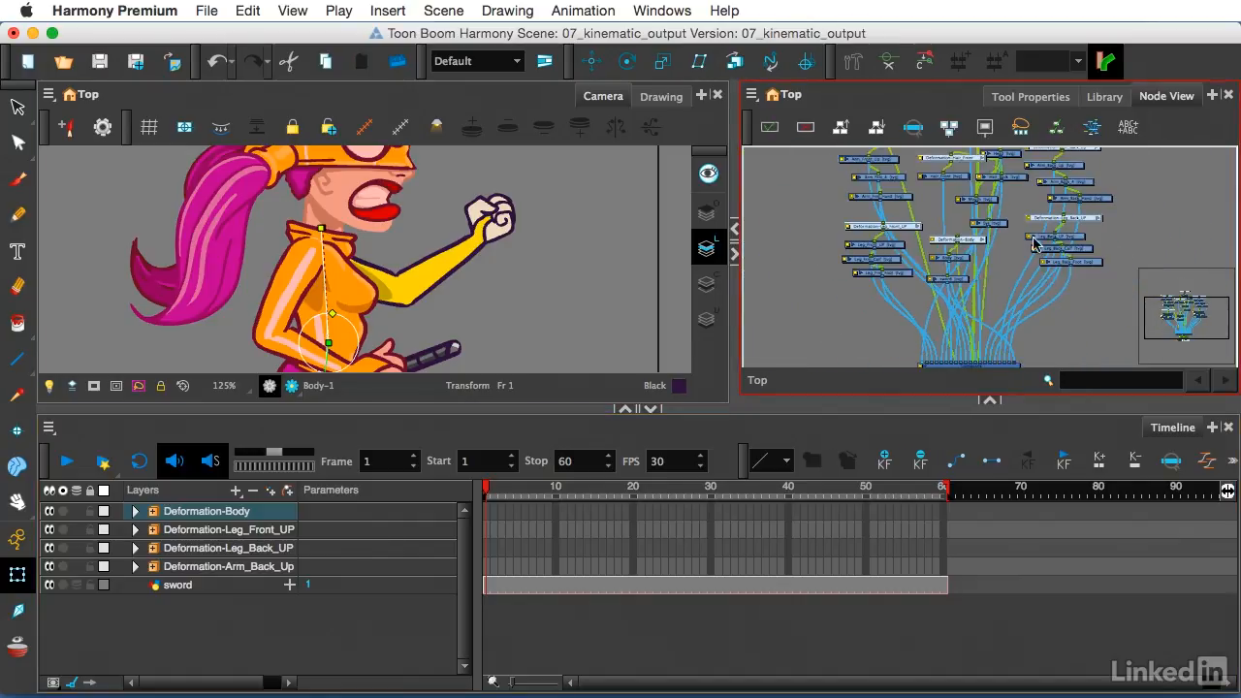
{"action": "left_click_drag", "start_coordinate": [1013, 232], "coordinate": [864, 322]}
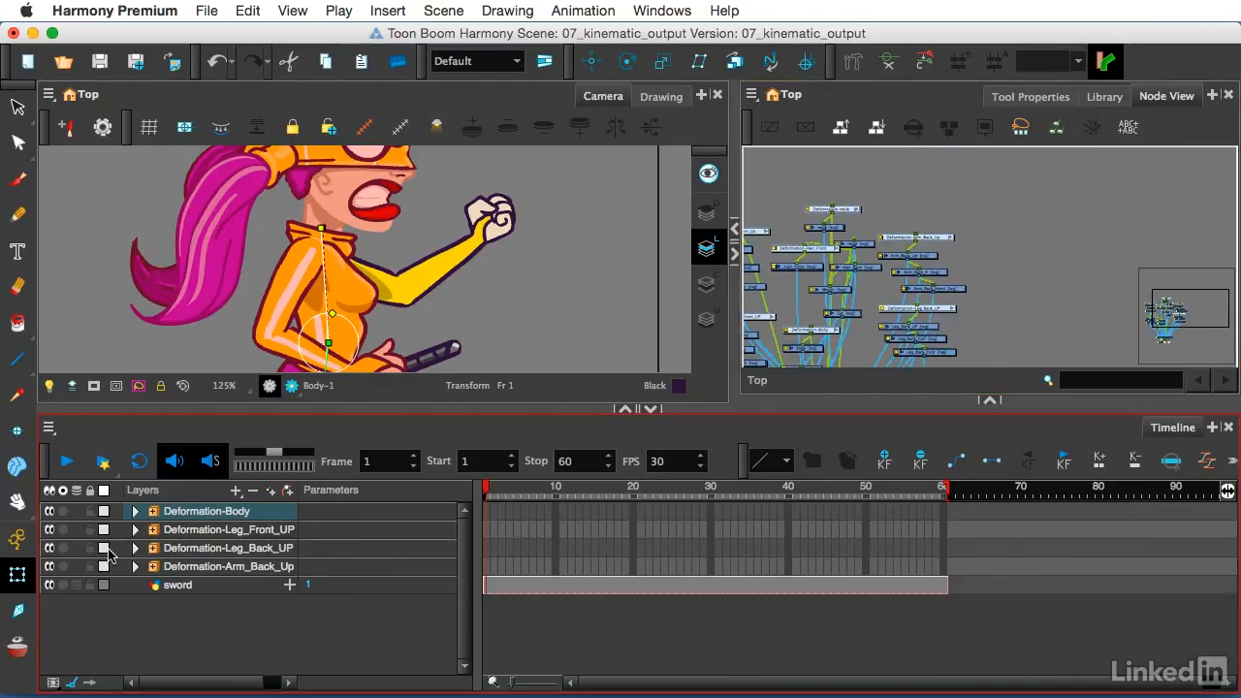
{"action": "left_click", "coordinate": [135, 510]}
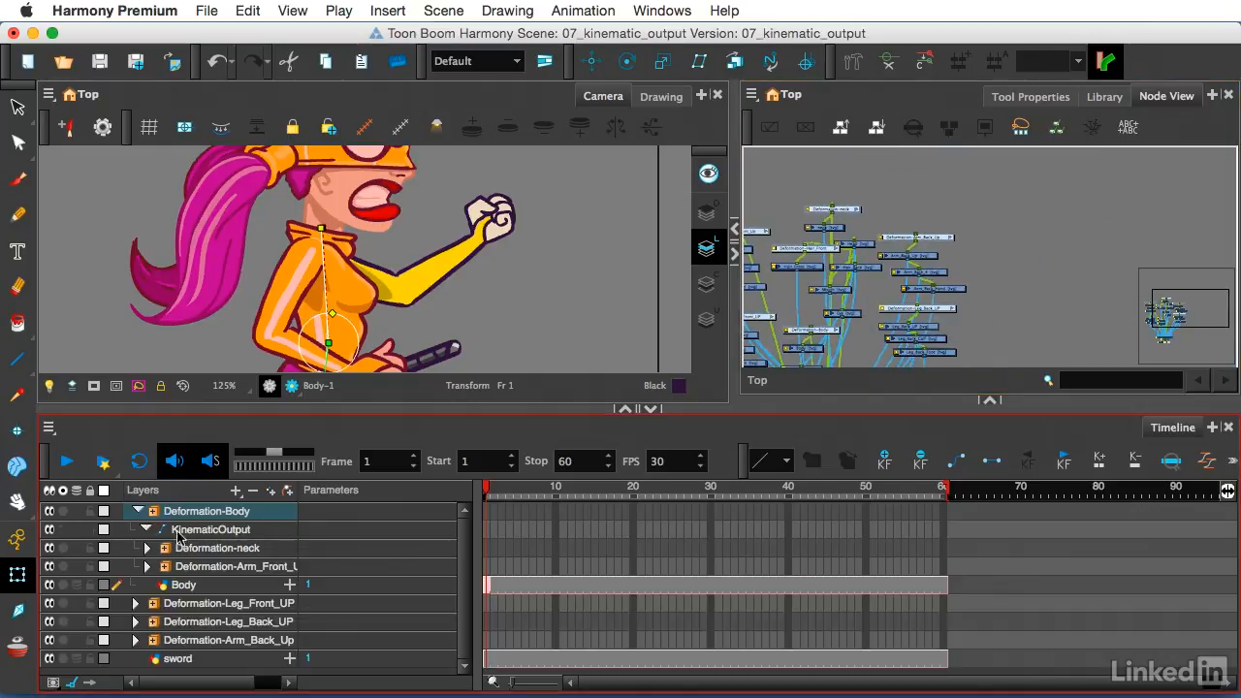
Step: Select the body's KinematicOutput, locate its node below the Composite in the Node View, and move it out to the side
{"action": "left_click", "coordinate": [233, 530]}
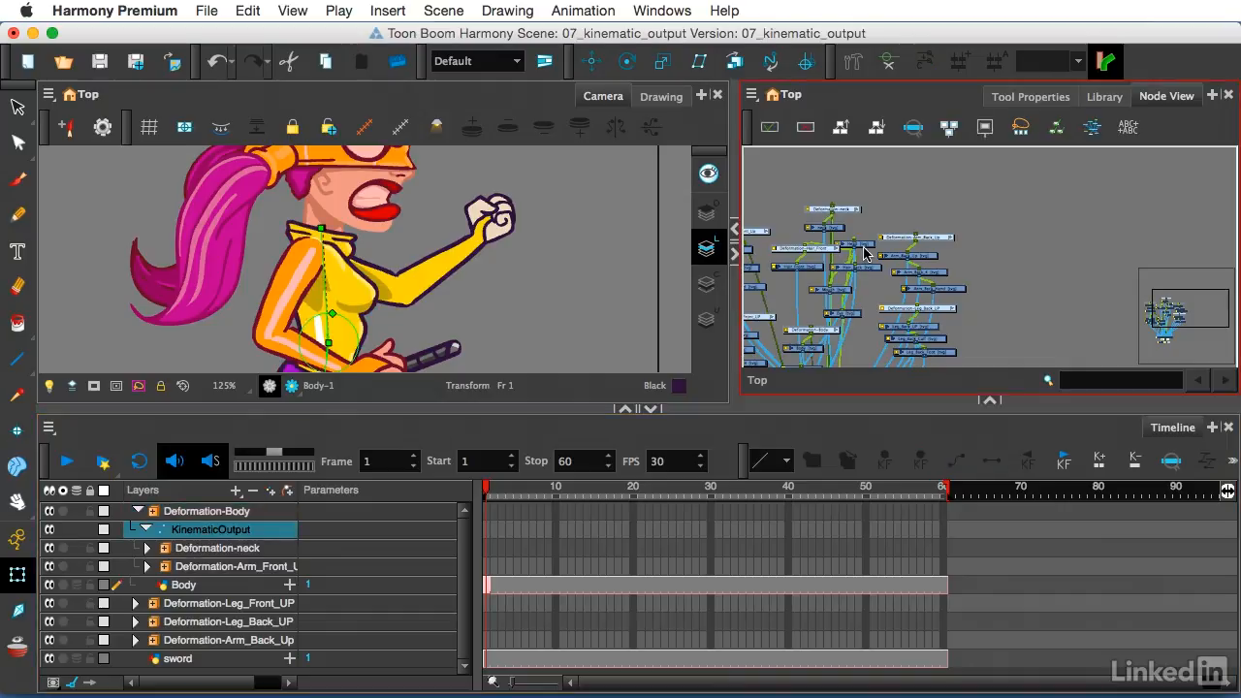
{"action": "scroll", "coordinate": [929, 260], "scroll_direction": "up", "scroll_amount": 2}
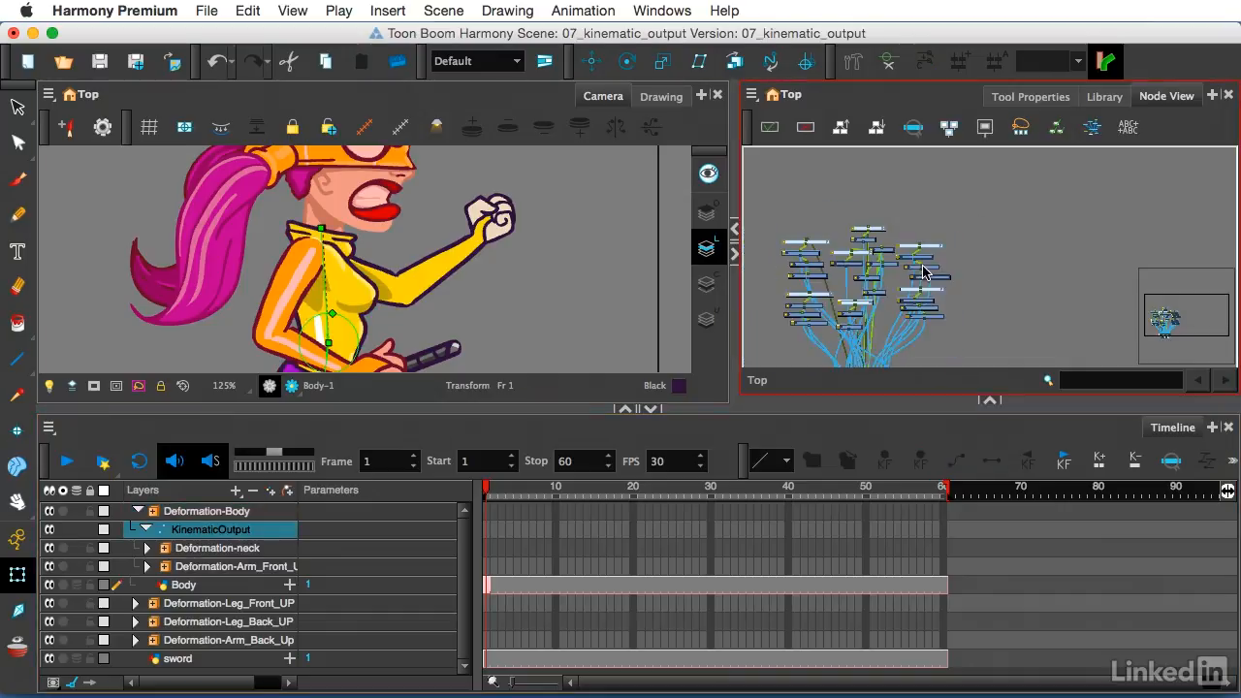
{"action": "scroll", "coordinate": [849, 312], "scroll_direction": "up", "scroll_amount": 3}
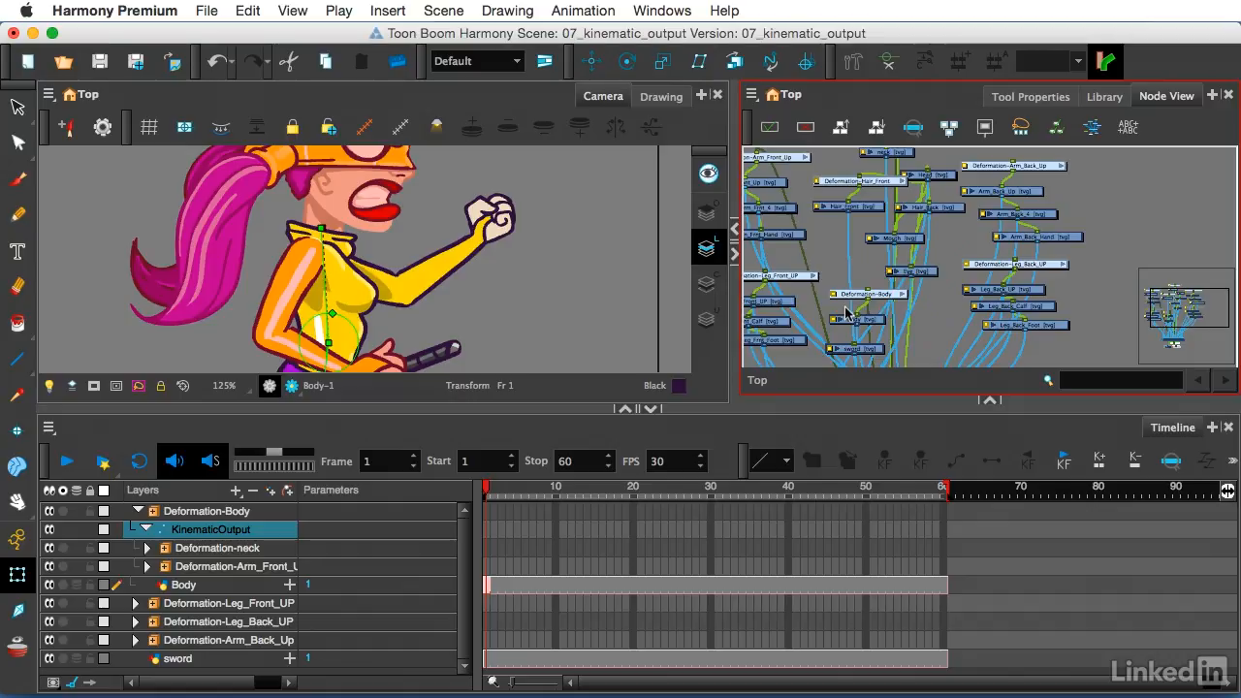
{"action": "scroll", "coordinate": [845, 312], "scroll_direction": "down", "scroll_amount": 4}
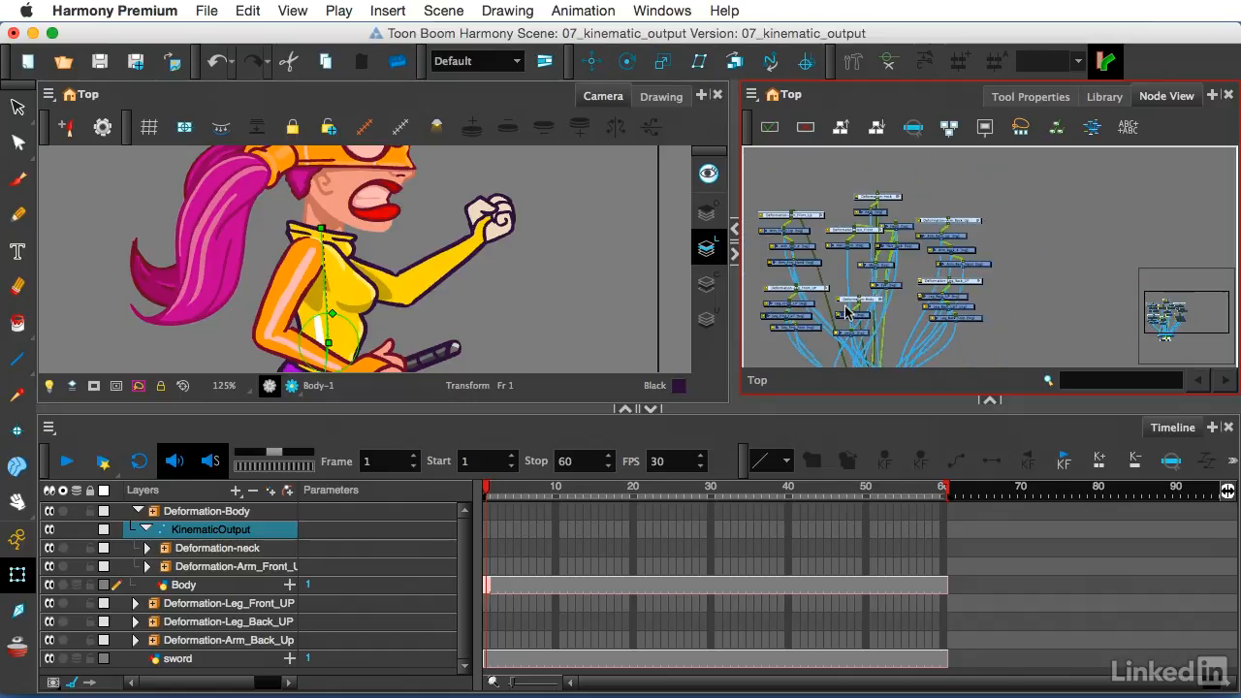
{"action": "scroll", "coordinate": [846, 313], "scroll_direction": "up", "scroll_amount": 6}
{"action": "scroll", "coordinate": [845, 312], "scroll_direction": "down", "scroll_amount": 5}
{"action": "scroll", "coordinate": [845, 312], "scroll_direction": "down", "scroll_amount": 5}
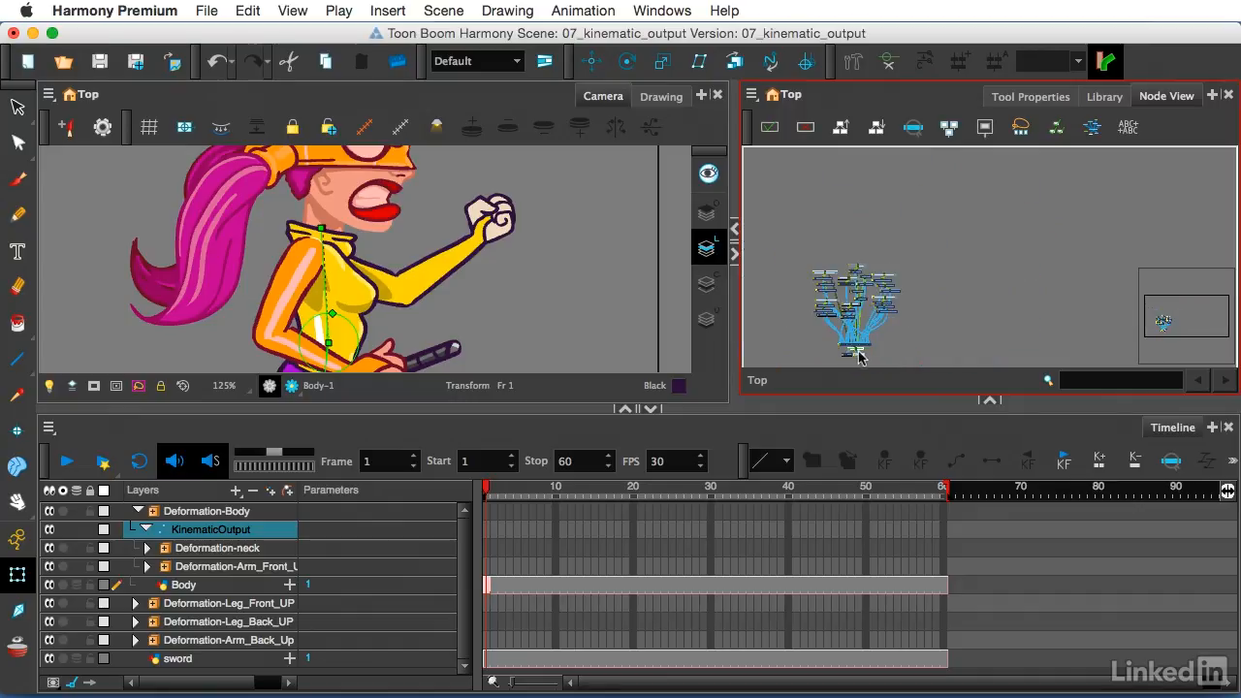
{"action": "scroll", "coordinate": [857, 356], "scroll_direction": "up", "scroll_amount": 5}
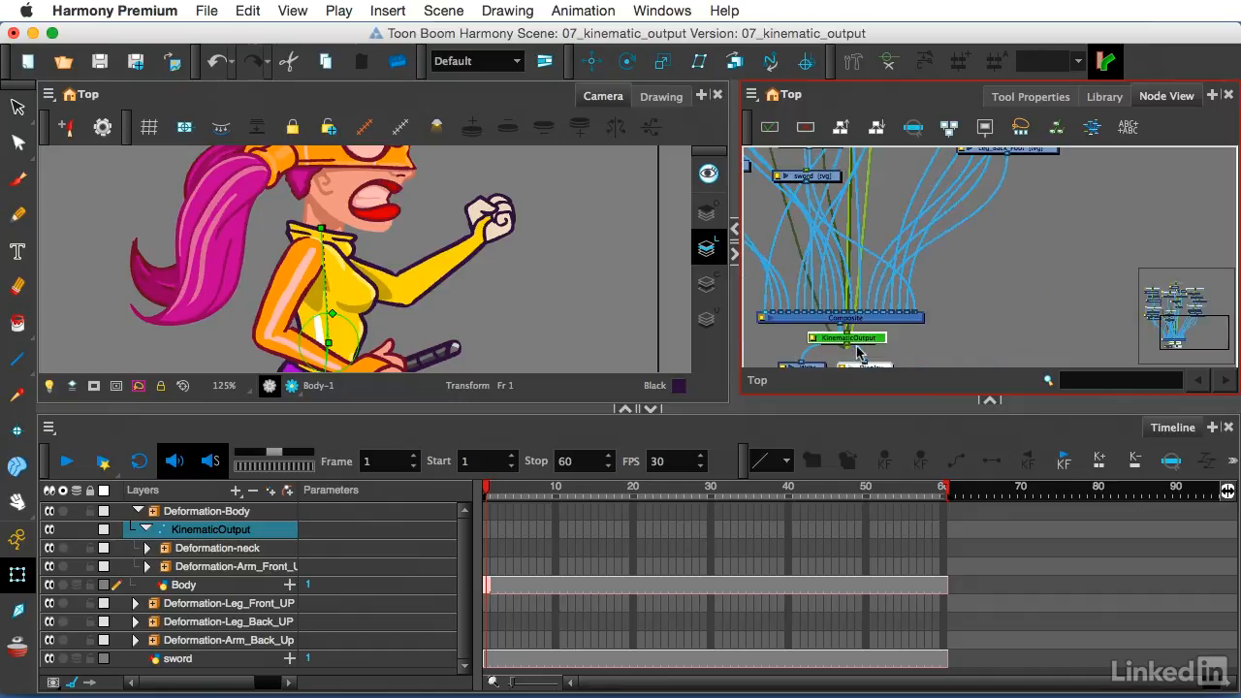
{"action": "left_click_drag", "start_coordinate": [902, 335], "coordinate": [1057, 264]}
{"action": "scroll", "coordinate": [978, 271], "scroll_direction": "down", "scroll_amount": 2}
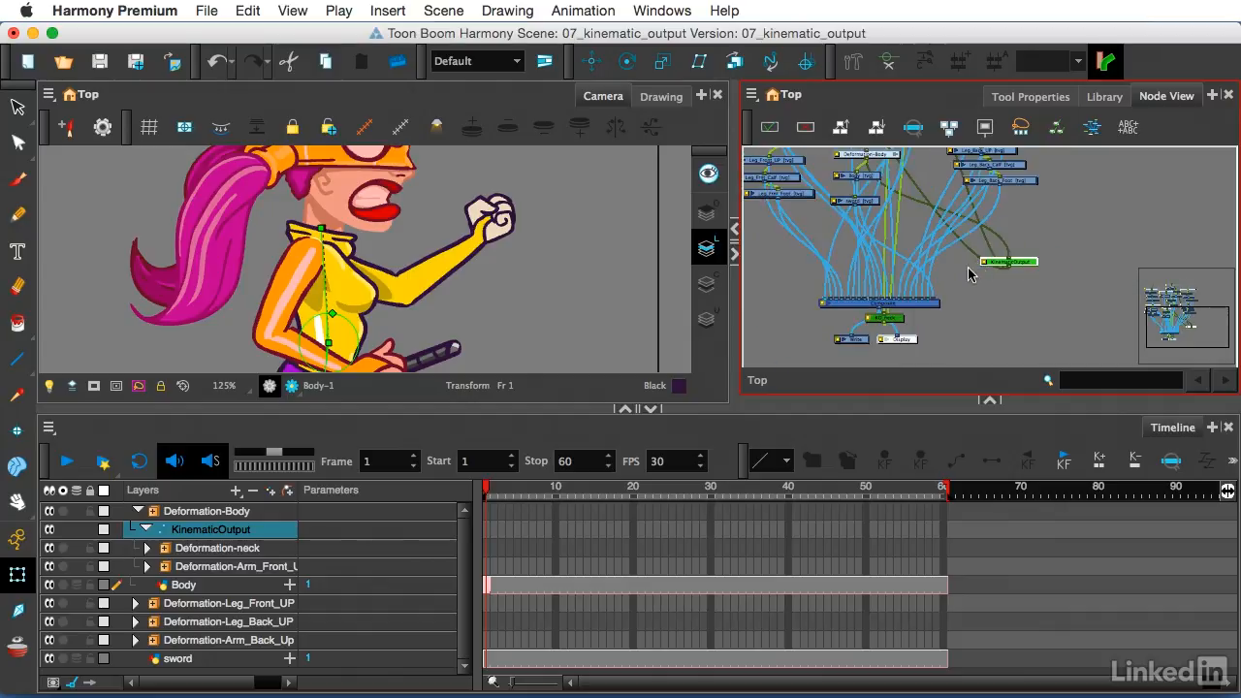
Step: Connect Deformation-Arm_Back_Up to the body's KinematicOutput node in the Node View, and test the back arm by tilting the upper torso bone backward
{"action": "left_click_drag", "start_coordinate": [937, 244], "coordinate": [822, 336]}
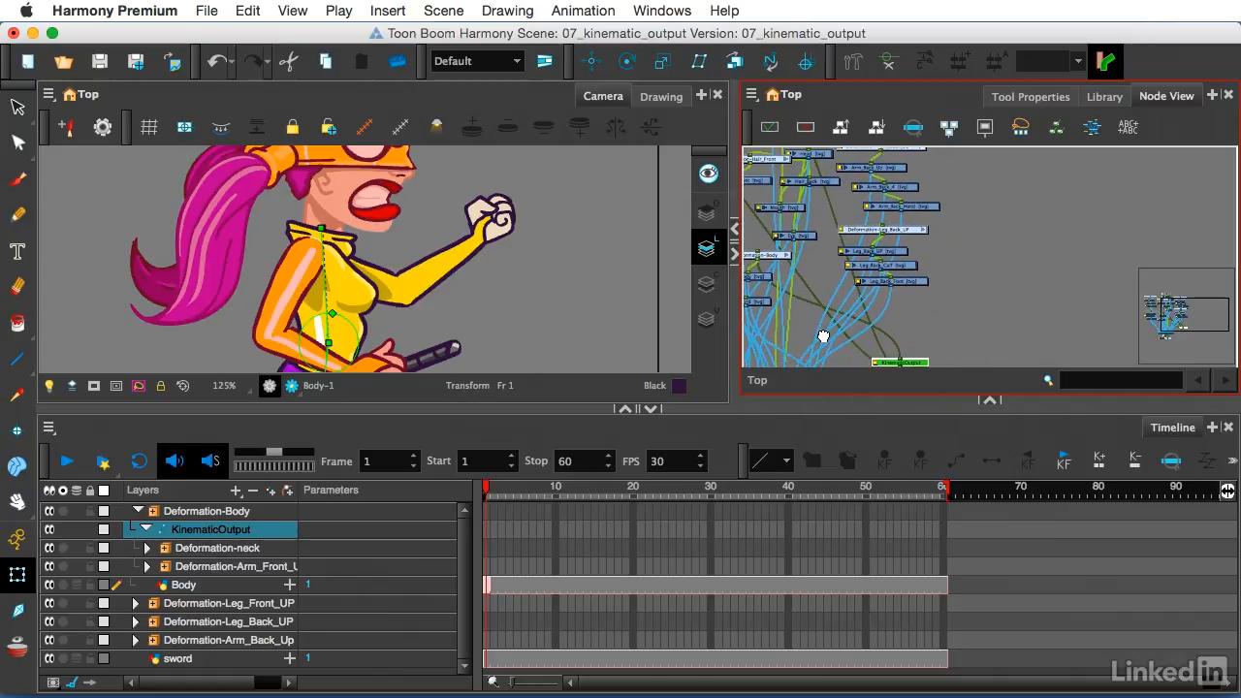
{"action": "left_click_drag", "start_coordinate": [823, 337], "coordinate": [773, 326]}
{"action": "scroll", "coordinate": [867, 252], "scroll_direction": "up", "scroll_amount": 1}
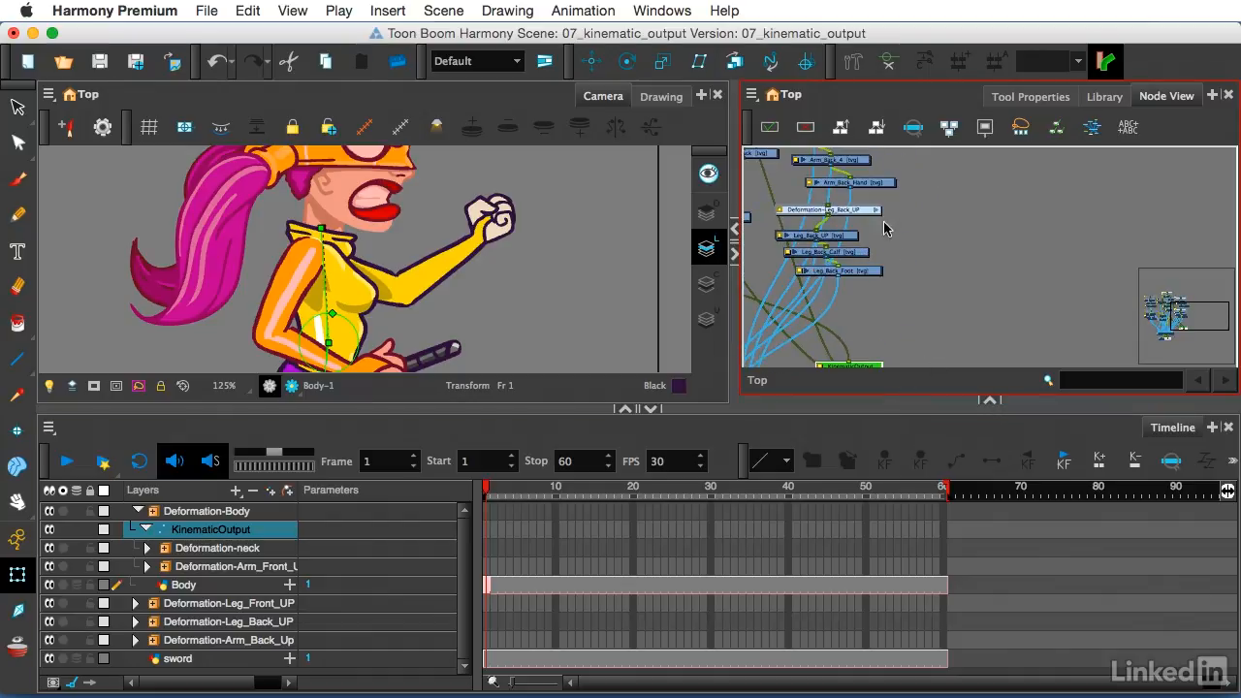
{"action": "scroll", "coordinate": [926, 208], "scroll_direction": "up", "scroll_amount": 1}
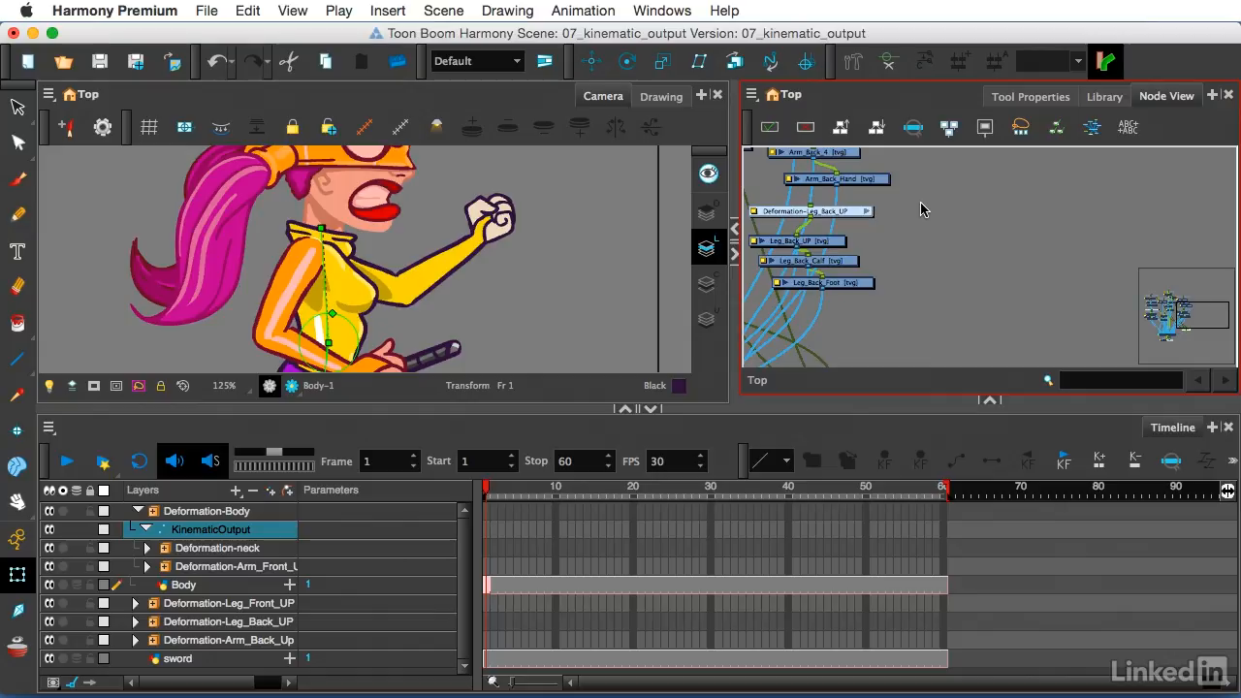
{"action": "left_click_drag", "start_coordinate": [924, 207], "coordinate": [924, 282]}
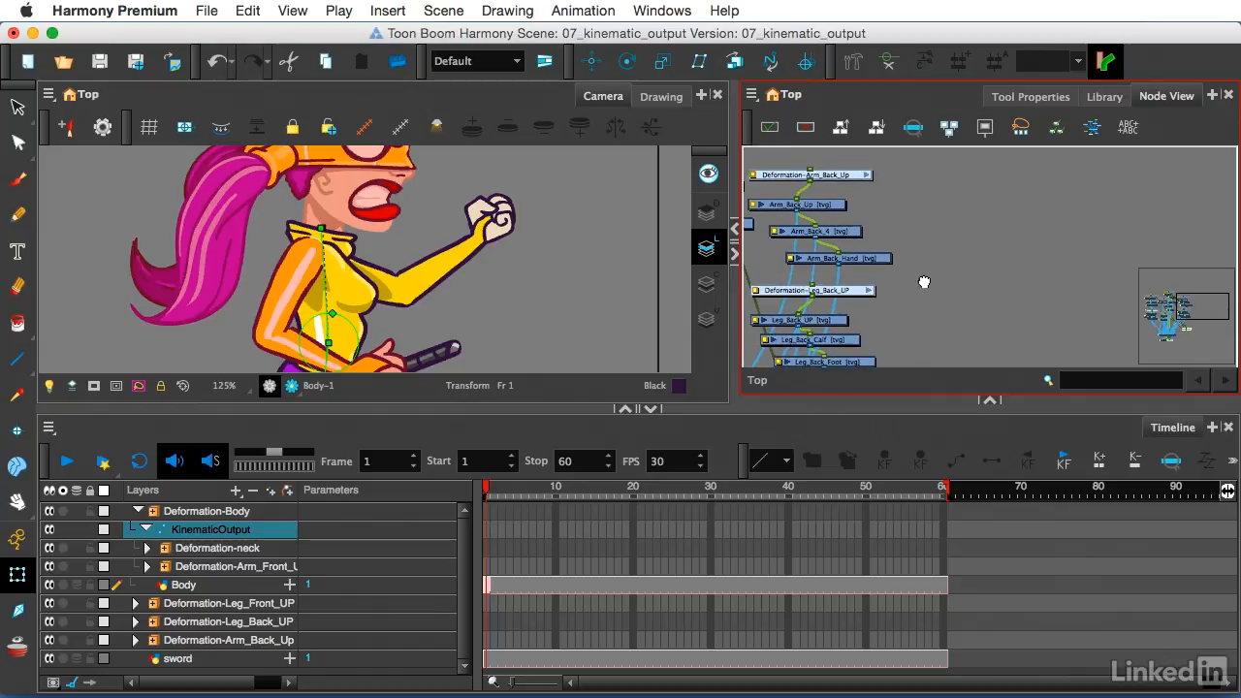
{"action": "left_click_drag", "start_coordinate": [810, 173], "coordinate": [886, 222]}
{"action": "left_click_drag", "start_coordinate": [831, 339], "coordinate": [968, 207]}
{"action": "left_click_drag", "start_coordinate": [941, 251], "coordinate": [932, 358]}
{"action": "left_click_drag", "start_coordinate": [781, 179], "coordinate": [935, 329]}
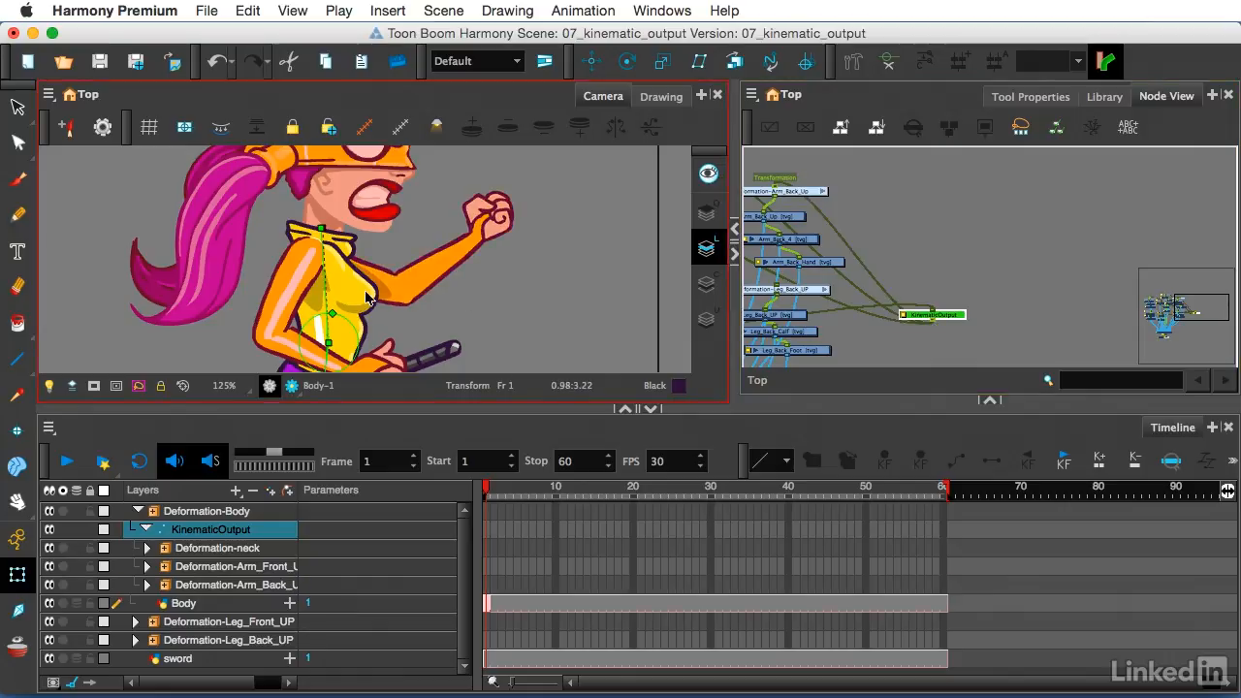
{"action": "mouse_move", "coordinate": [325, 293]}
{"action": "left_mouse_down"}
{"action": "mouse_move", "coordinate": [303, 293]}
{"action": "mouse_move", "coordinate": [341, 293]}
{"action": "mouse_move", "coordinate": [303, 298]}
{"action": "mouse_move", "coordinate": [315, 294]}
{"action": "left_mouse_up"}
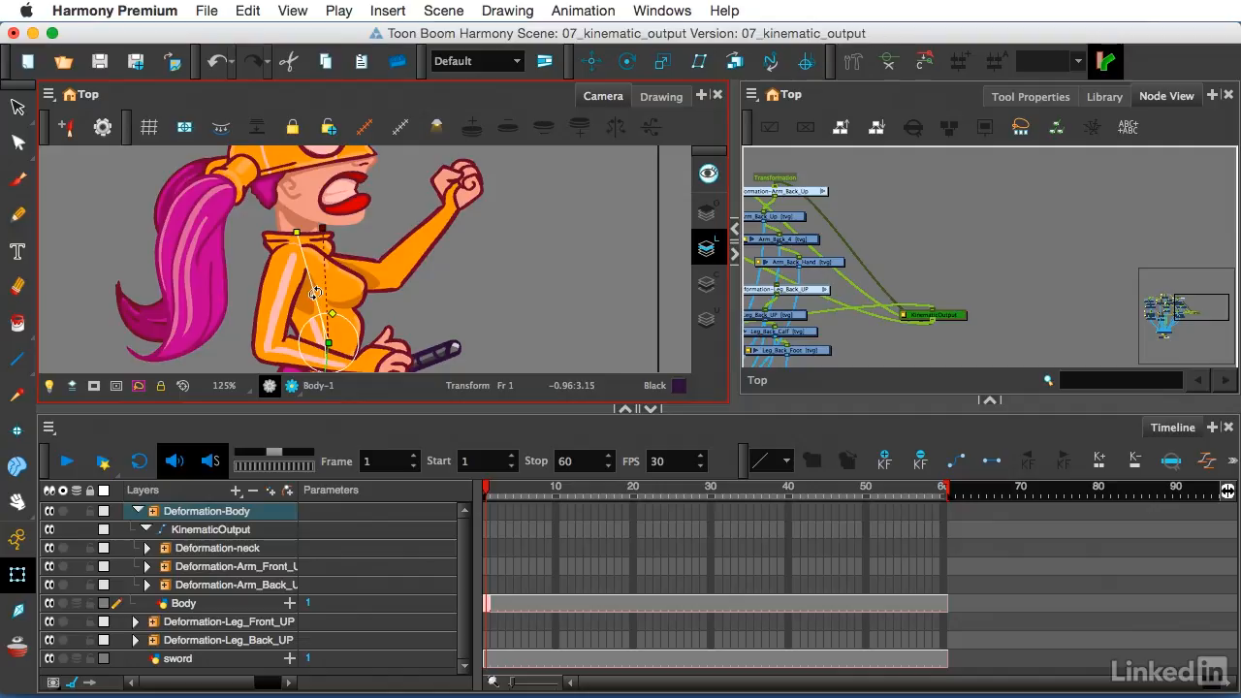